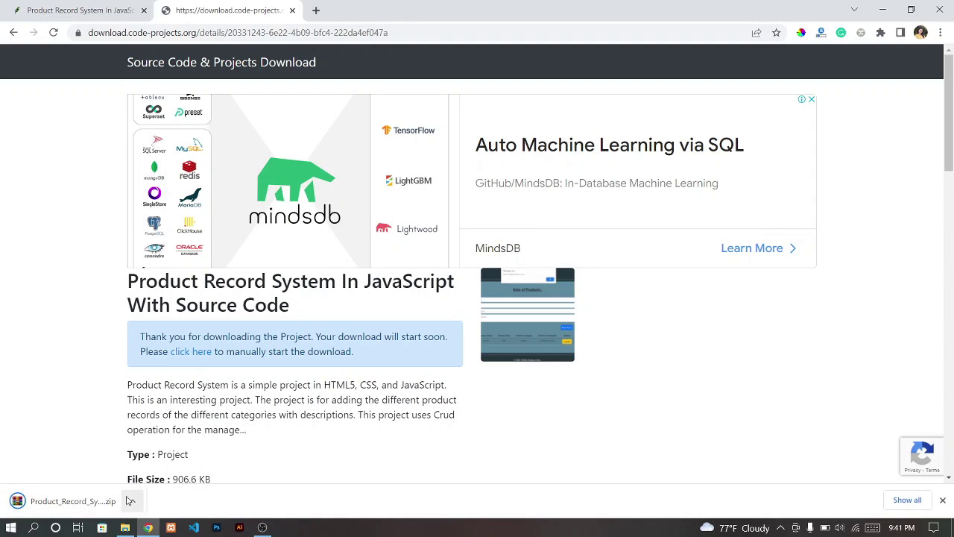
Step: Show the downloaded Product_Record_System zip in its folder and extract it into Downloads
{"action": "left_click", "coordinate": [132, 501]}
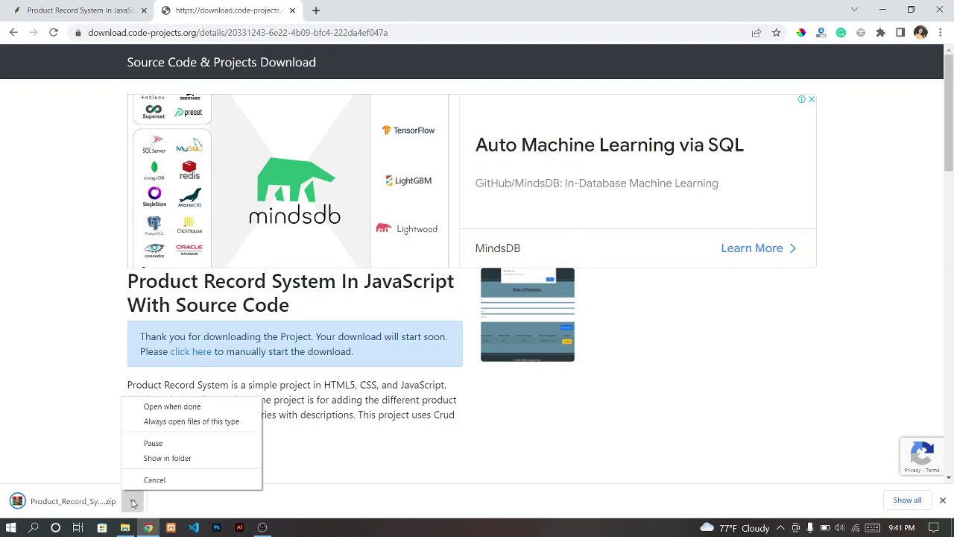
{"action": "left_click", "coordinate": [142, 461]}
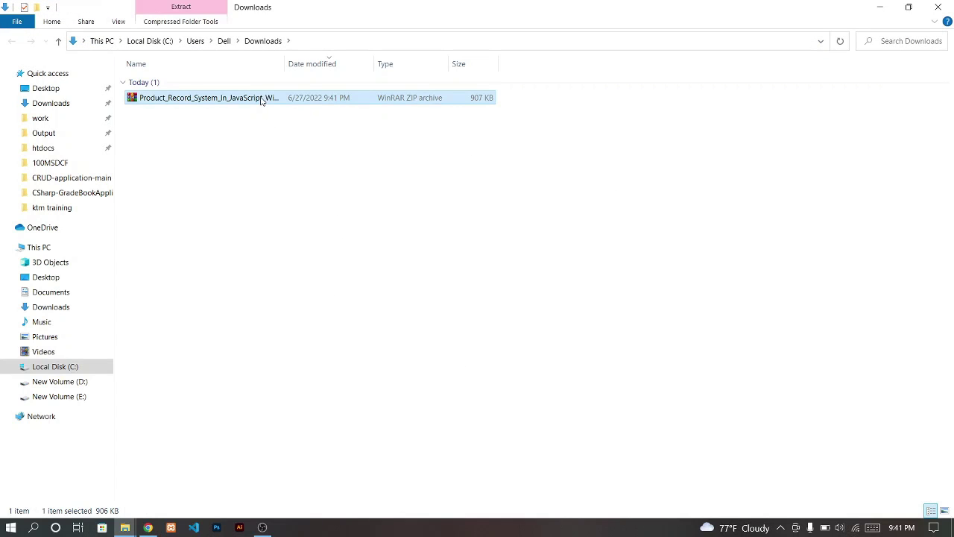
{"action": "right_click", "coordinate": [260, 97]}
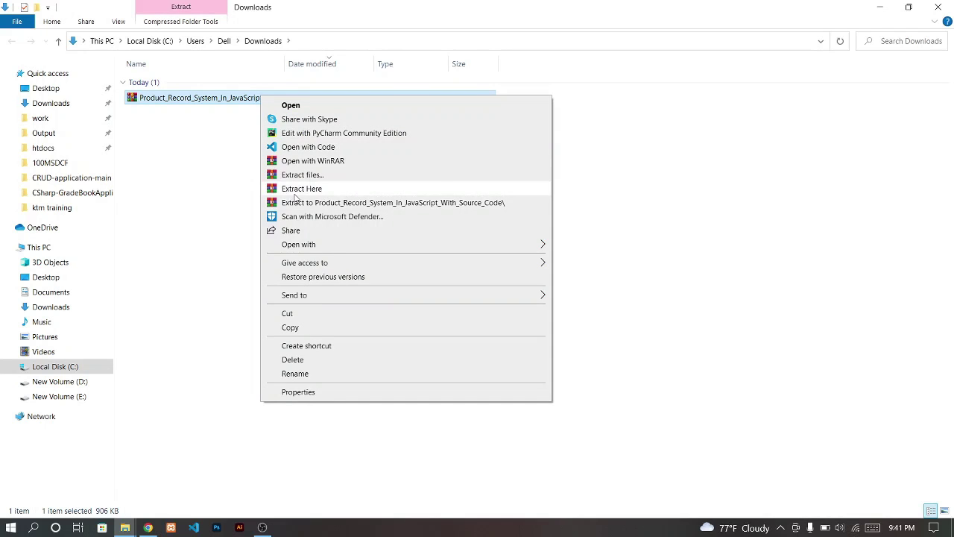
{"action": "left_click", "coordinate": [294, 191]}
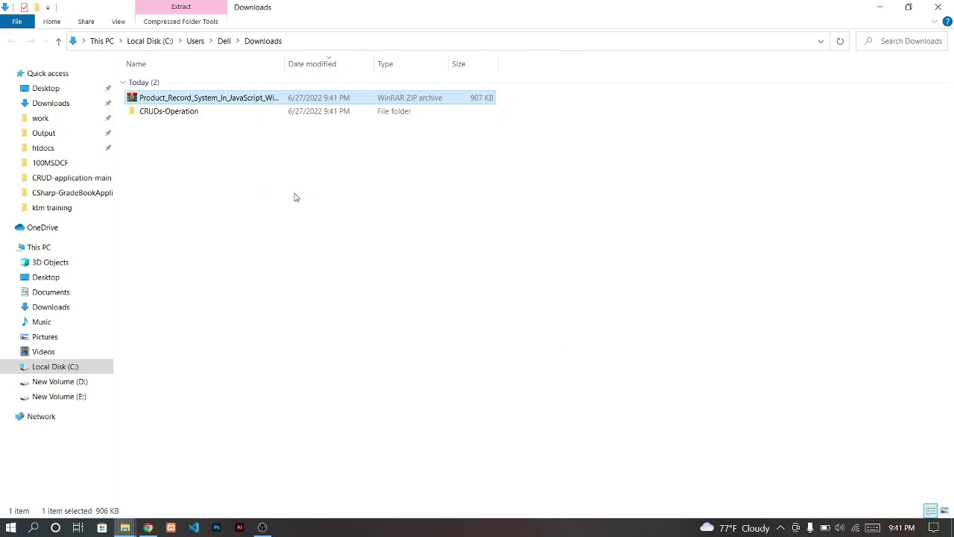
Step: Open the index page from the extracted CRUDs-Operation folder in the browser and dismiss the downloads bar
{"action": "left_click", "coordinate": [190, 114]}
{"action": "double_click", "coordinate": [188, 114]}
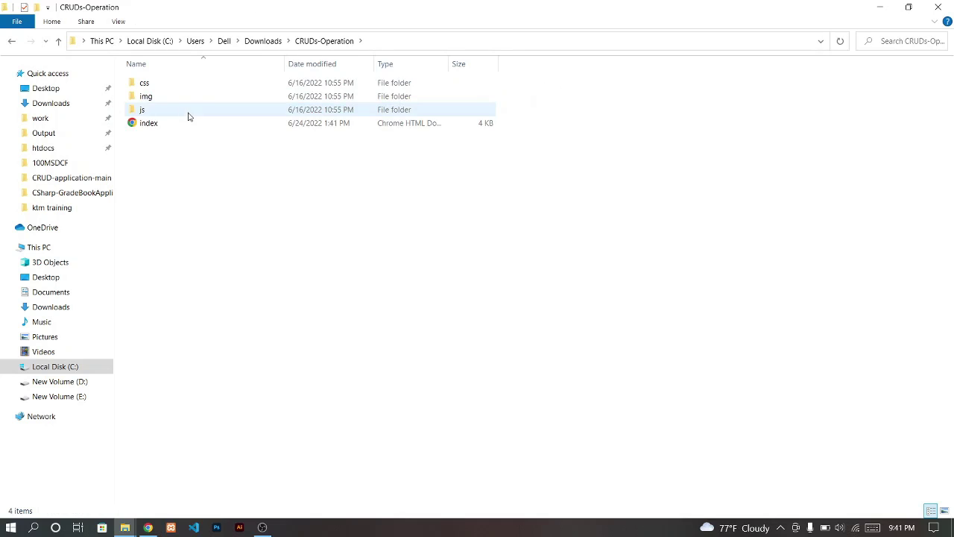
{"action": "double_click", "coordinate": [173, 127]}
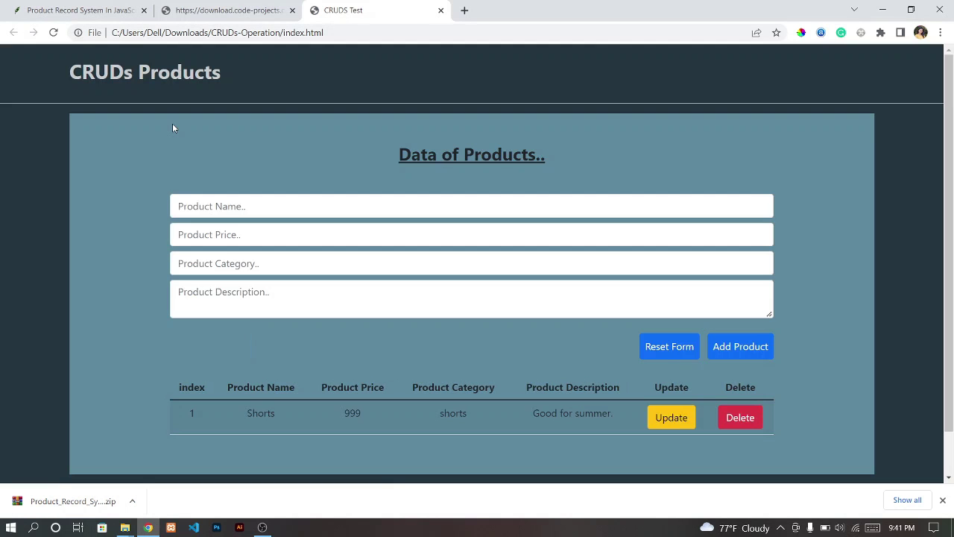
{"action": "left_click", "coordinate": [942, 501]}
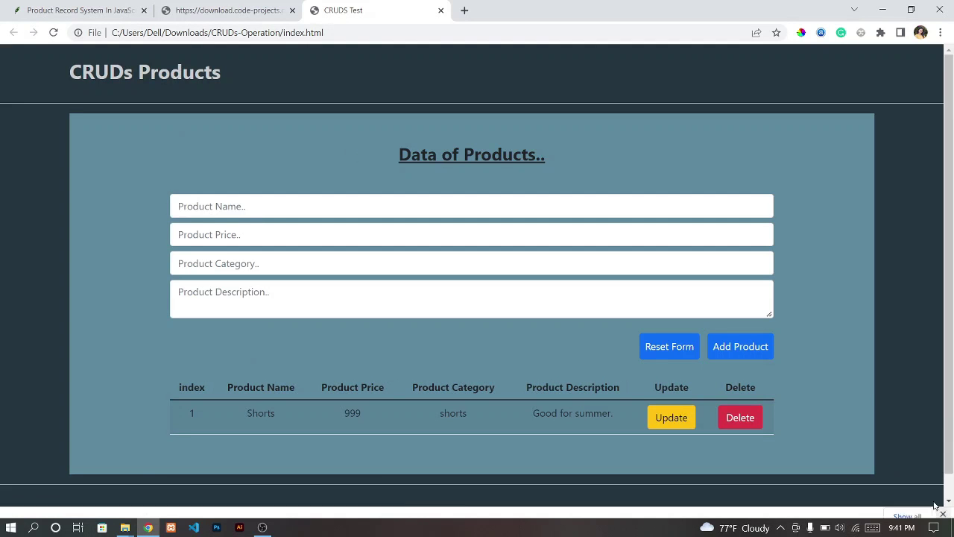
Step: Update the Shorts product's price to 1075 and check it in the product table
{"action": "left_click_drag", "start_coordinate": [195, 411], "coordinate": [630, 427]}
{"action": "left_click", "coordinate": [675, 419]}
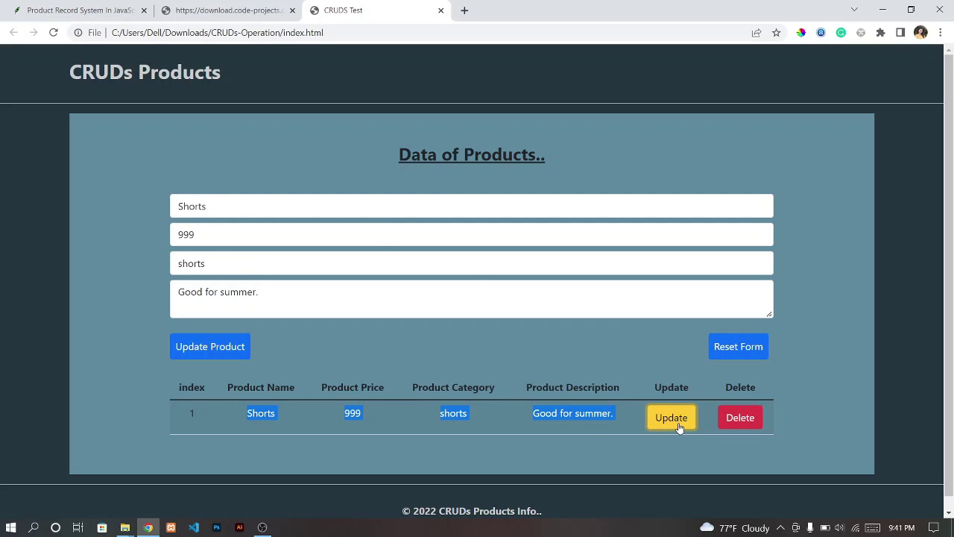
{"action": "left_click", "coordinate": [207, 236]}
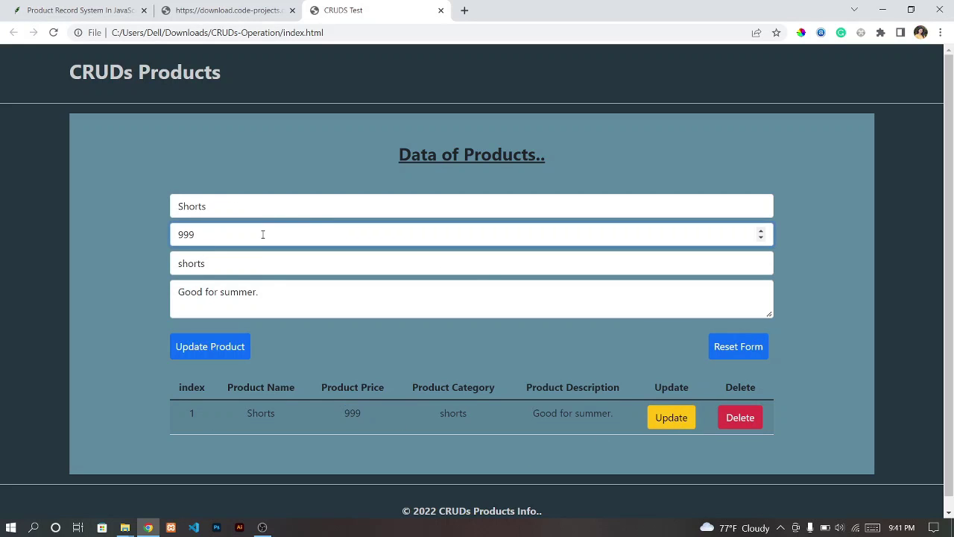
{"action": "key", "text": "BackSpace"}
{"action": "key", "text": "BackSpace"}
{"action": "key", "text": "BackSpace"}
{"action": "type", "text": "10"}
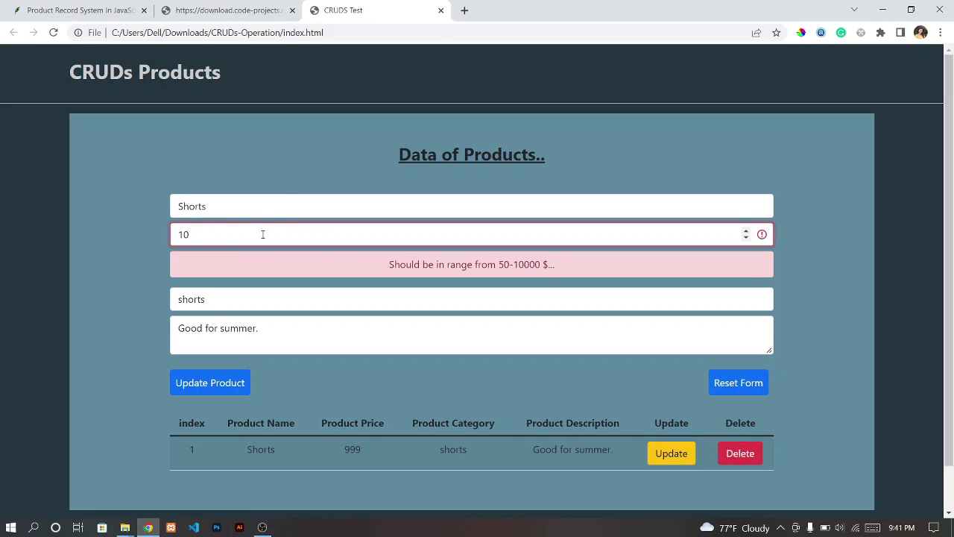
{"action": "type", "text": "75"}
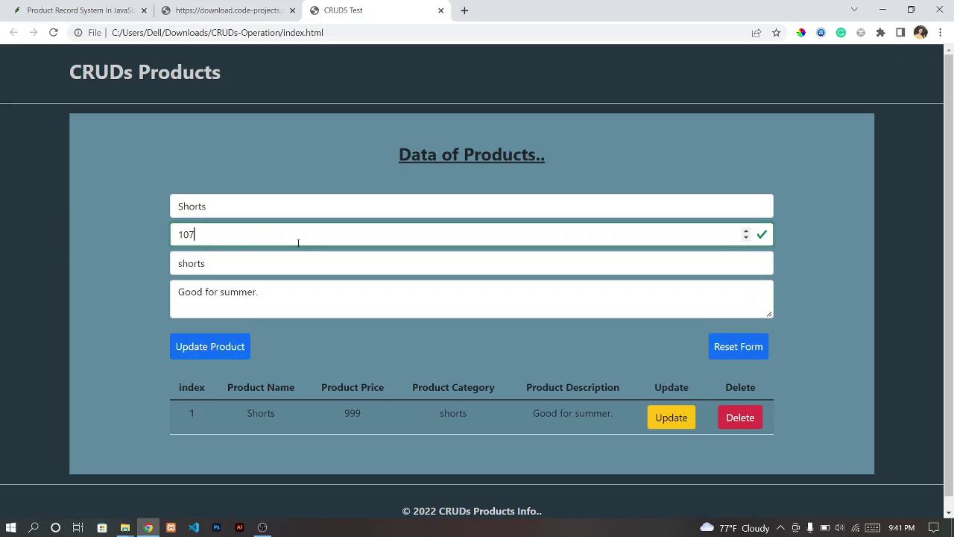
{"action": "left_click", "coordinate": [227, 348]}
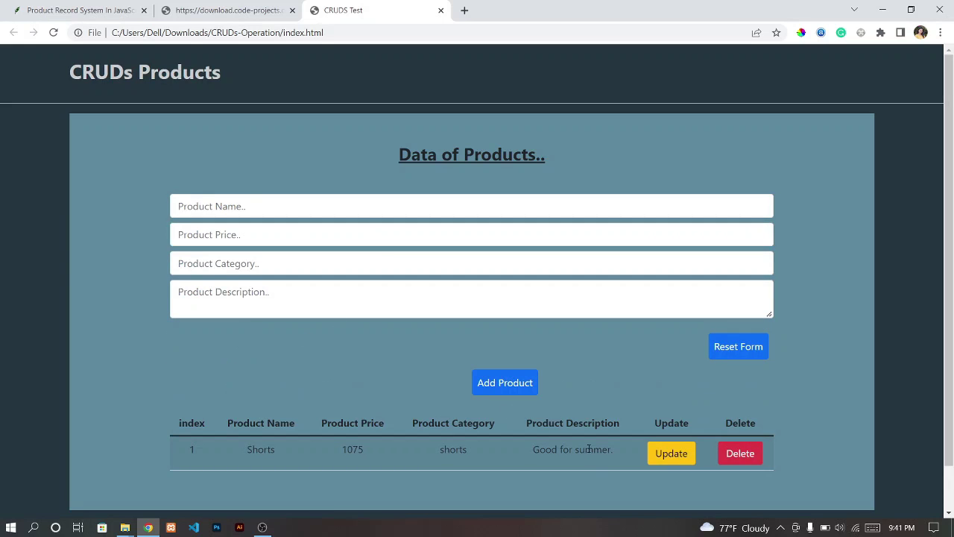
{"action": "double_click", "coordinate": [350, 450]}
{"action": "left_click", "coordinate": [602, 441]}
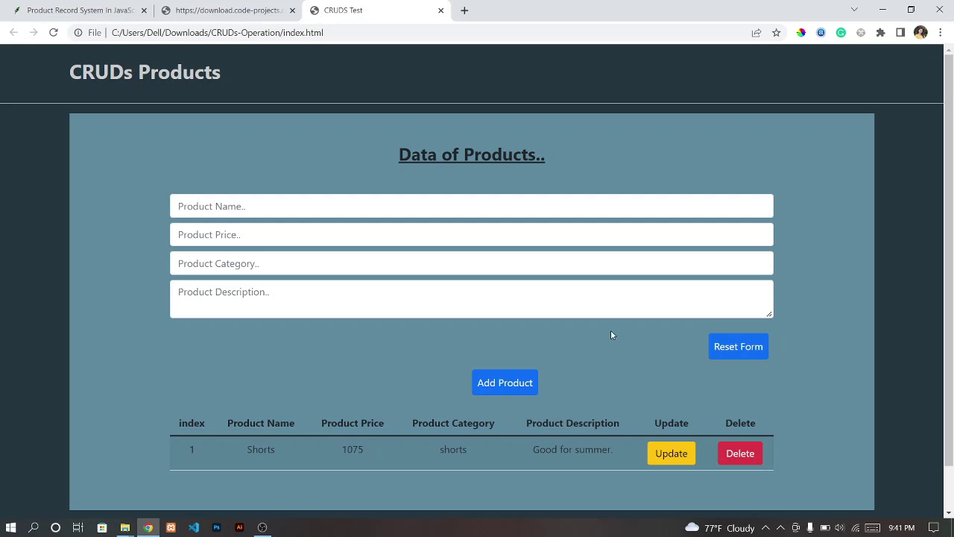
Step: Try to add a product with all form fields empty and dismiss the alert
{"action": "left_click", "coordinate": [524, 380]}
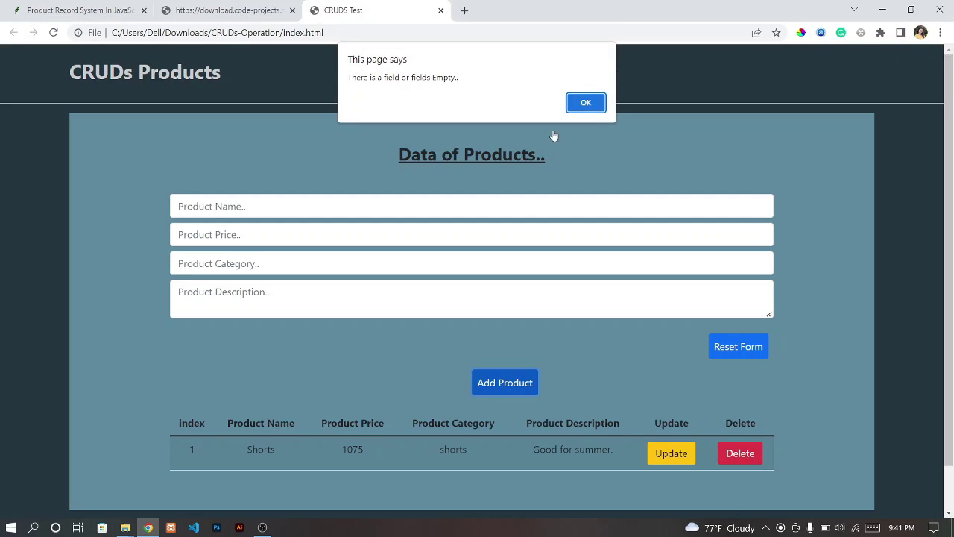
{"action": "left_click", "coordinate": [580, 101]}
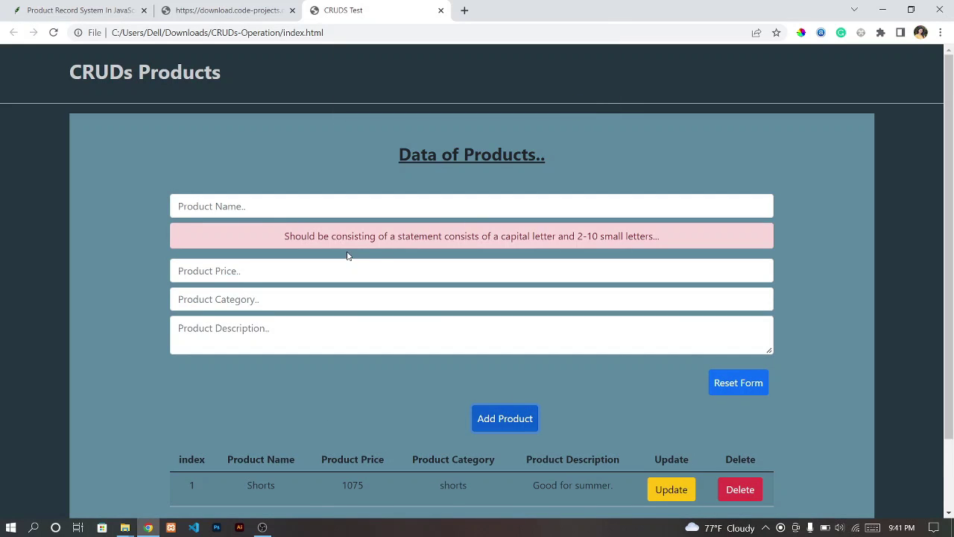
Step: Fill in a new product with the name Pants, price 1499 and category pants
{"action": "left_click", "coordinate": [392, 209]}
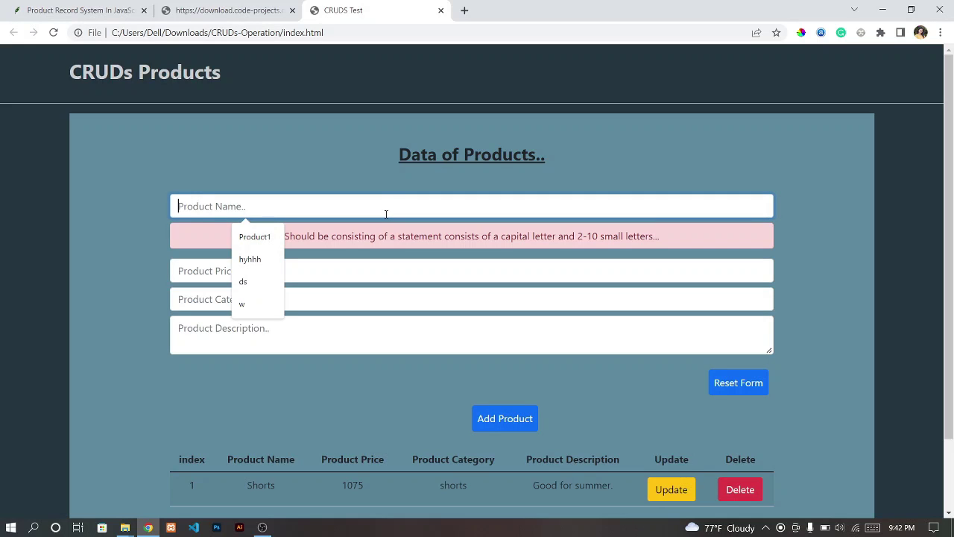
{"action": "type", "text": "Pant"}
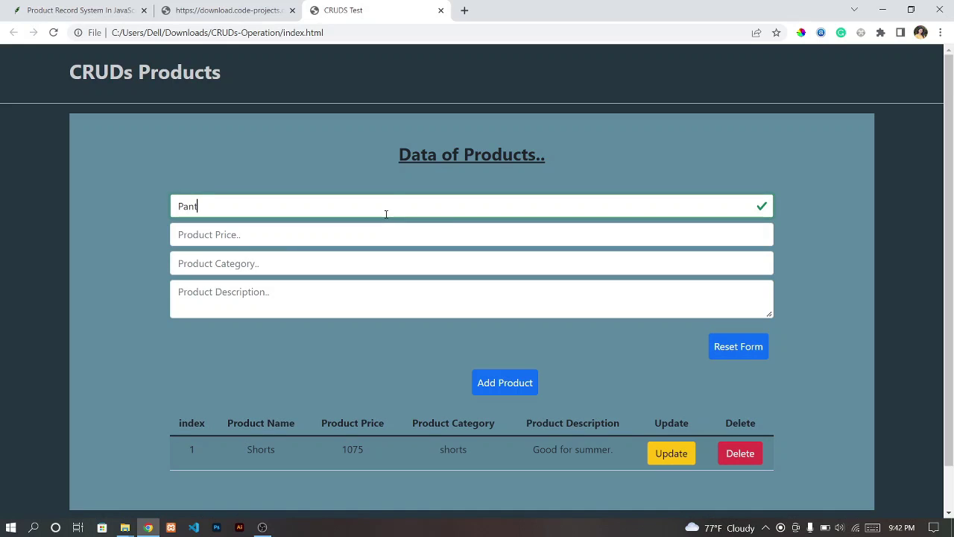
{"action": "type", "text": "s"}
{"action": "left_click", "coordinate": [242, 234]}
{"action": "type", "text": "1"}
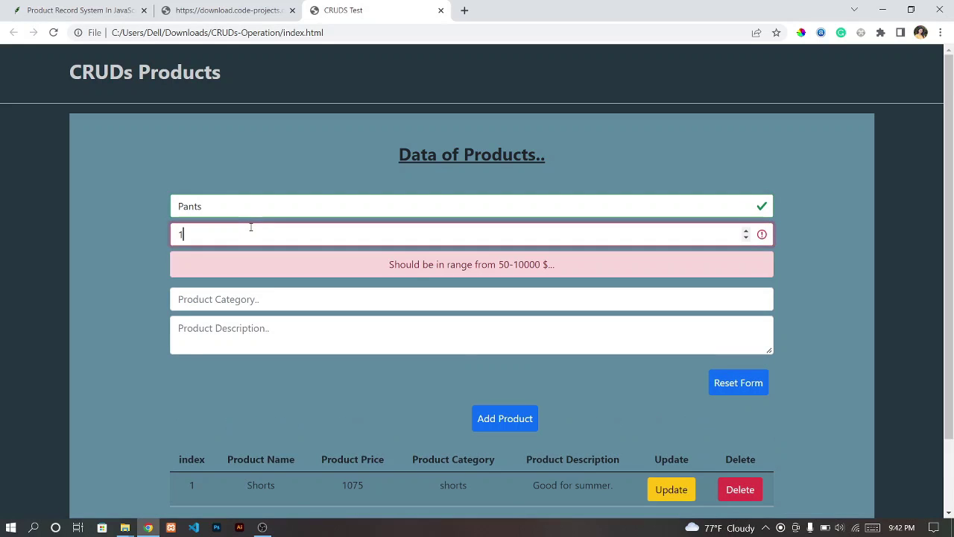
{"action": "type", "text": "499"}
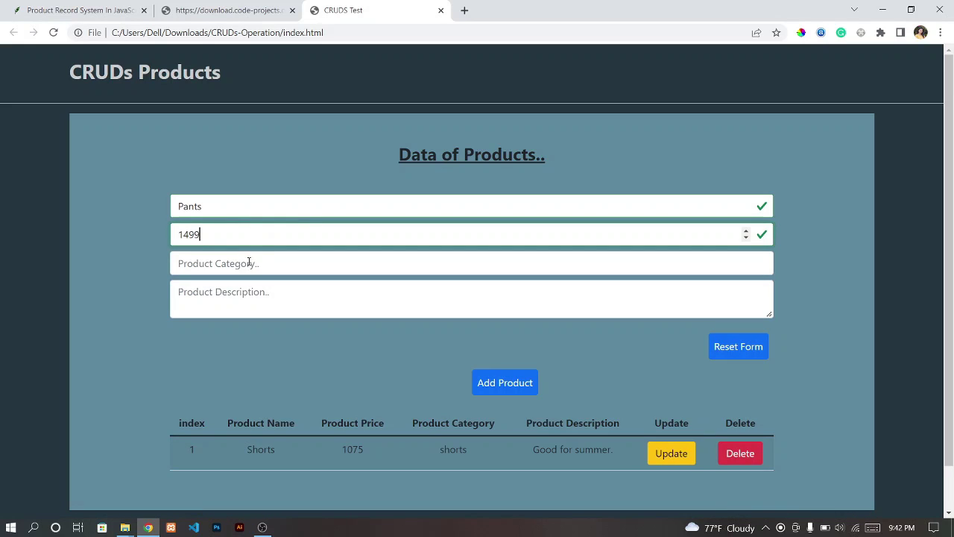
{"action": "left_click", "coordinate": [249, 264]}
{"action": "type", "text": "pants"}
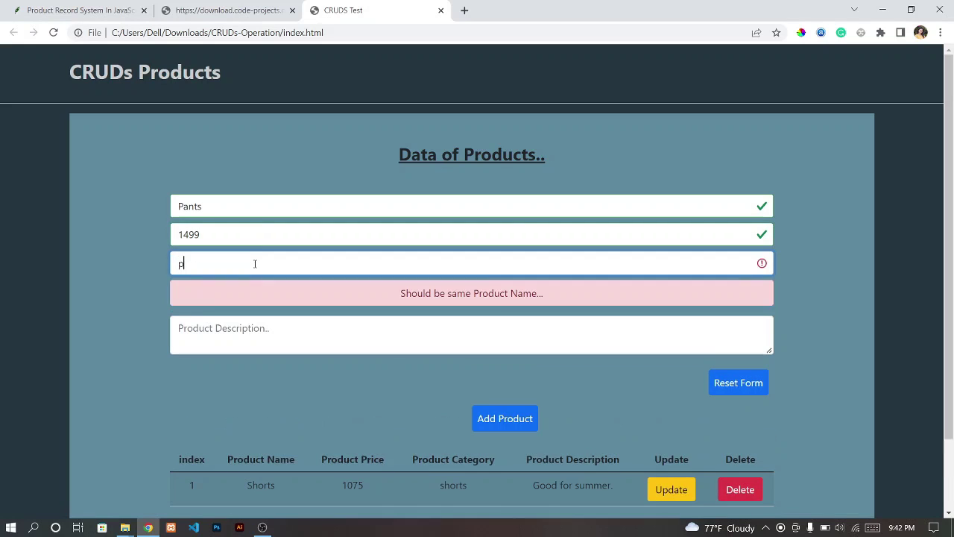
Step: Enter the description "straight and belly pants" and add the product to the table
{"action": "left_click", "coordinate": [234, 295]}
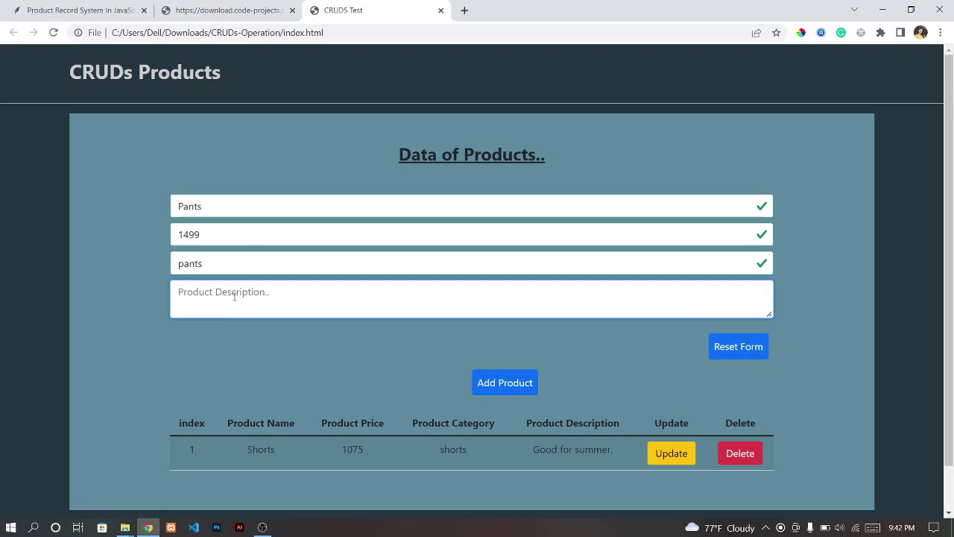
{"action": "type", "text": "straignt"}
{"action": "key", "text": "BackSpace"}
{"action": "key", "text": "BackSpace"}
{"action": "key", "text": "BackSpace"}
{"action": "type", "text": "t"}
{"action": "key", "text": "BackSpace"}
{"action": "type", "text": "ht and be"}
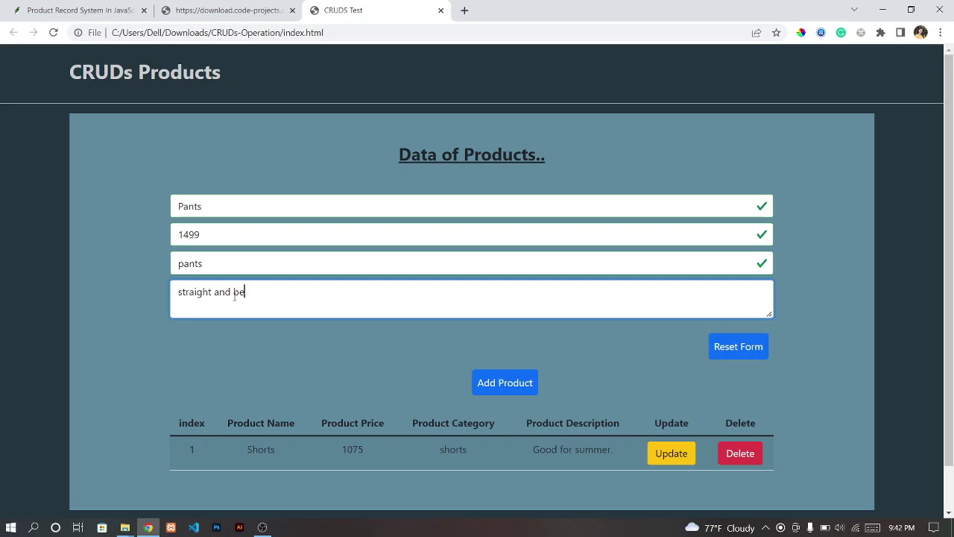
{"action": "type", "text": "lly pants"}
{"action": "left_click", "coordinate": [518, 384]}
Step: Try to add a product named Product with price 6578, description "fghjkl" and no category, and dismiss the alert
{"action": "left_click", "coordinate": [242, 201]}
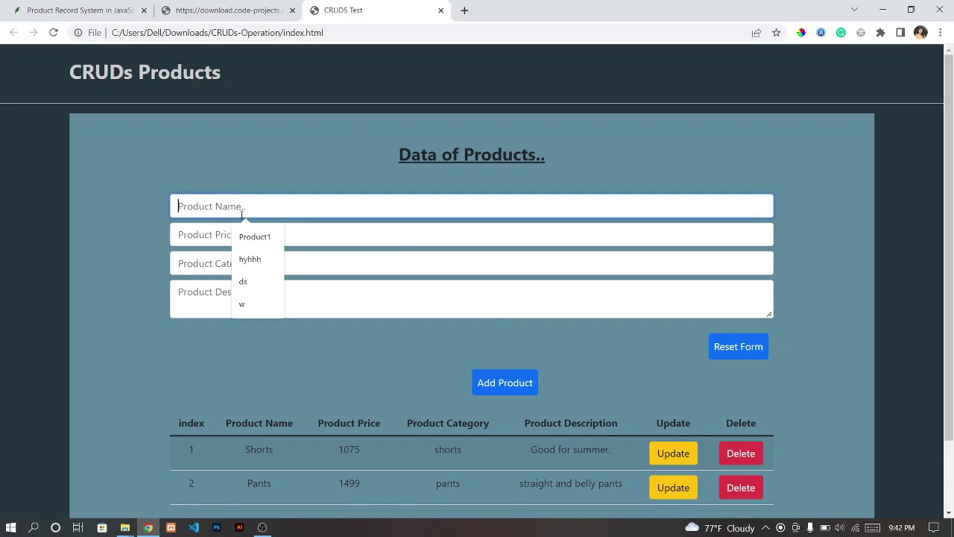
{"action": "left_click", "coordinate": [249, 235]}
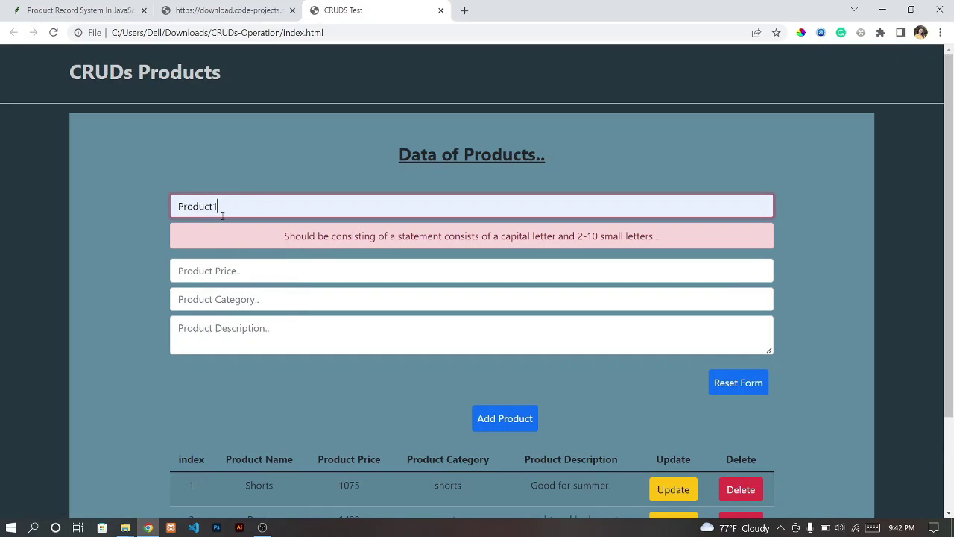
{"action": "key", "text": "BackSpace"}
{"action": "left_click", "coordinate": [214, 231]}
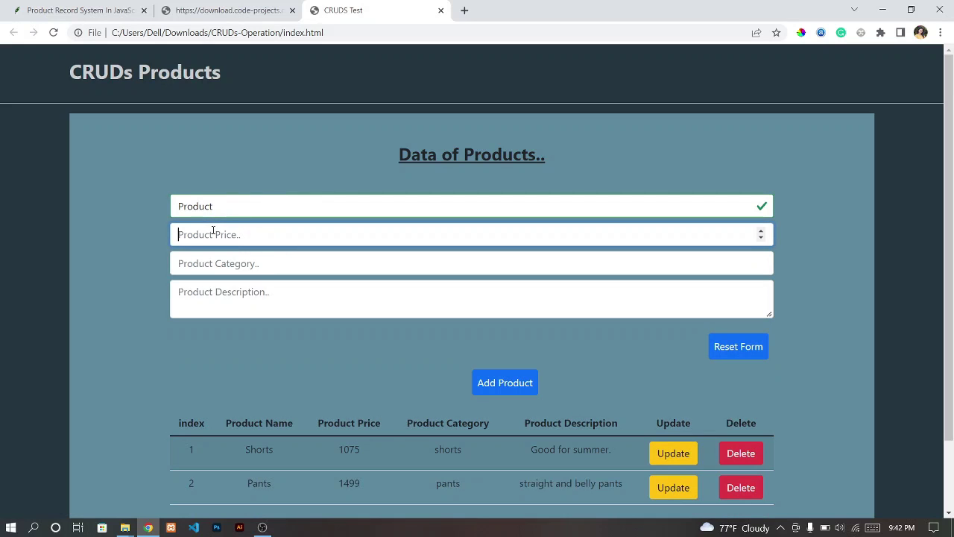
{"action": "type", "text": "6578"}
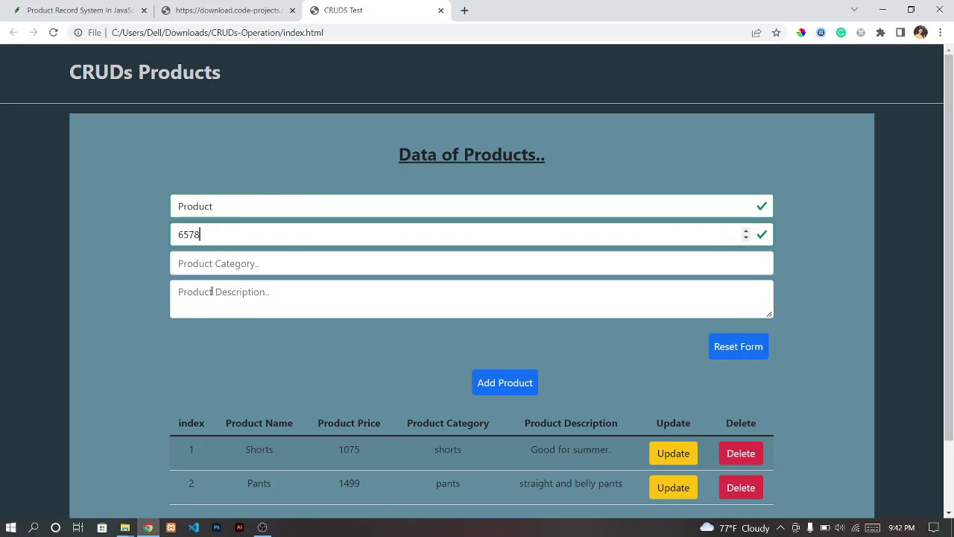
{"action": "left_click", "coordinate": [212, 292]}
{"action": "type", "text": "fghjkl"}
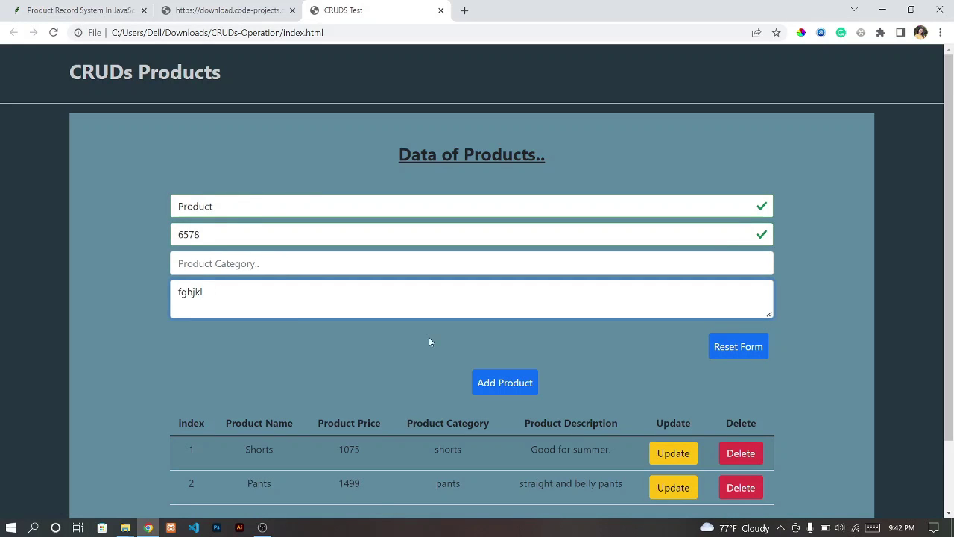
{"action": "left_click", "coordinate": [485, 383]}
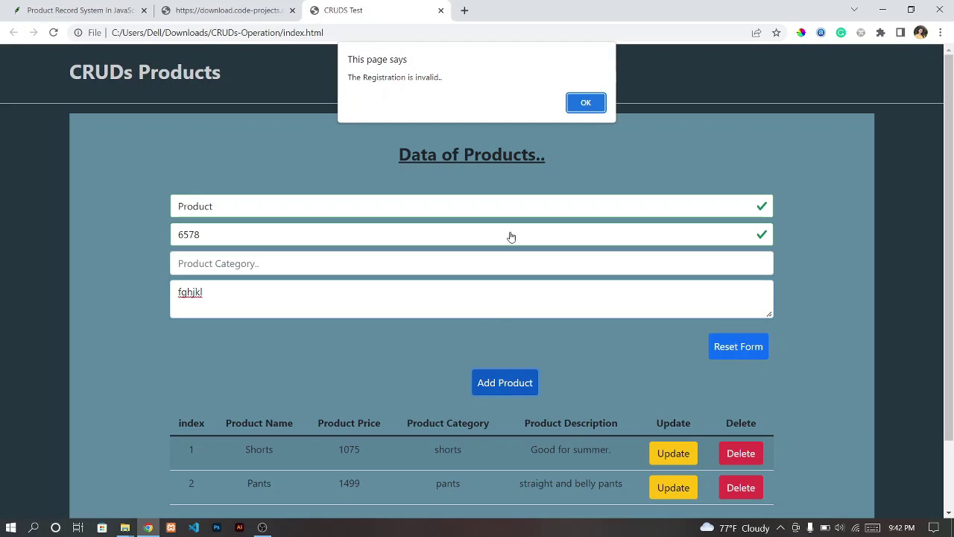
{"action": "left_click", "coordinate": [586, 102]}
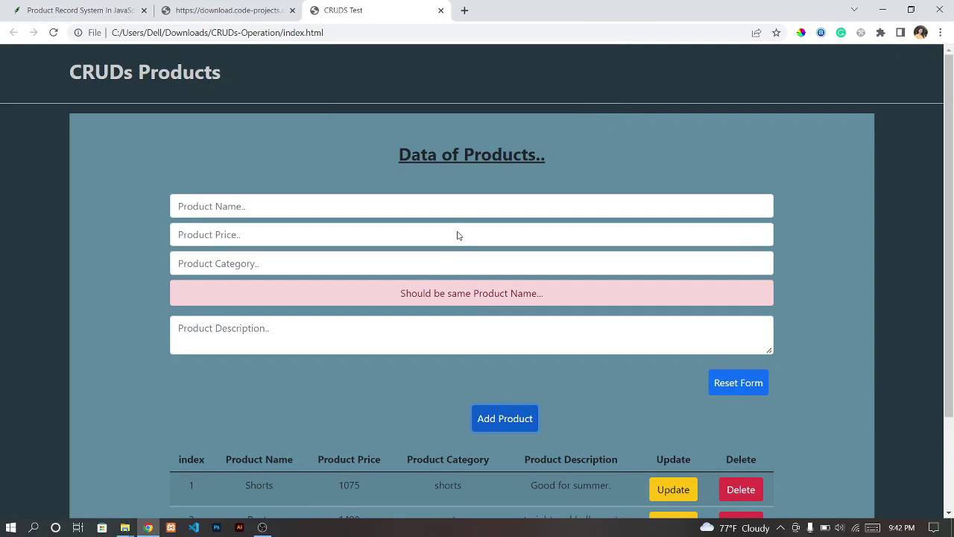
Step: Fill the form with category "dfgchjk", price 5678, name "rdtyguij" and description "fcgvhbjn", and reset it
{"action": "triple_click", "coordinate": [466, 298]}
{"action": "left_click", "coordinate": [315, 261]}
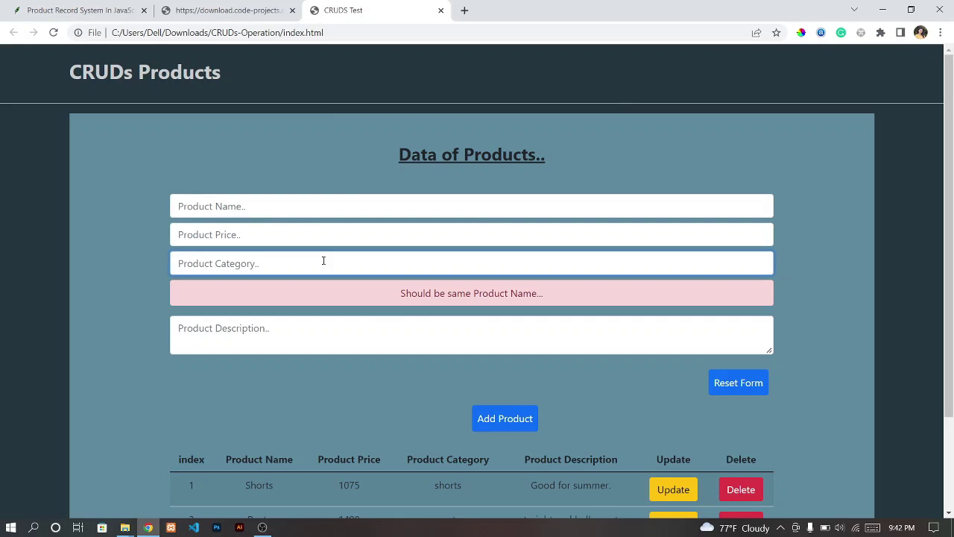
{"action": "type", "text": "dfgchjk"}
{"action": "left_click", "coordinate": [319, 231]}
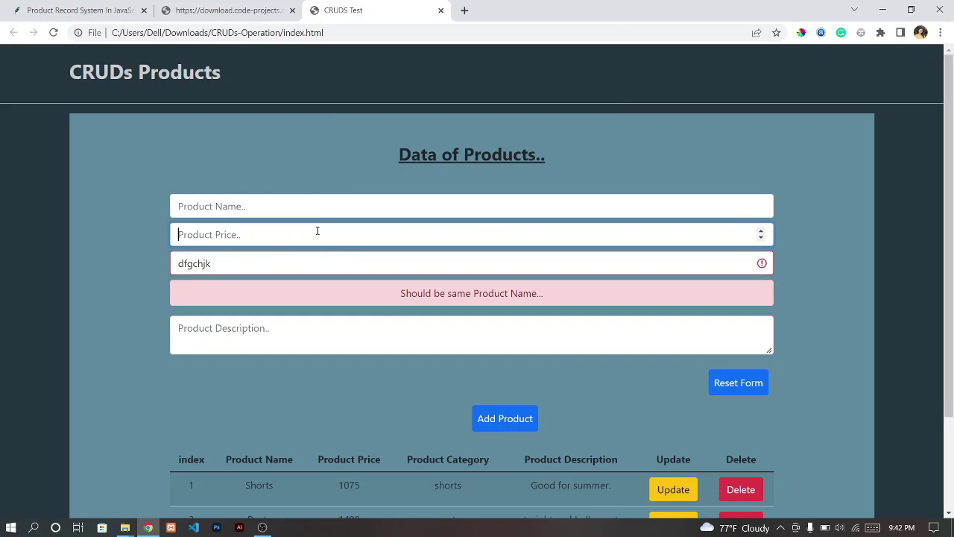
{"action": "type", "text": "5678"}
{"action": "left_click", "coordinate": [312, 206]}
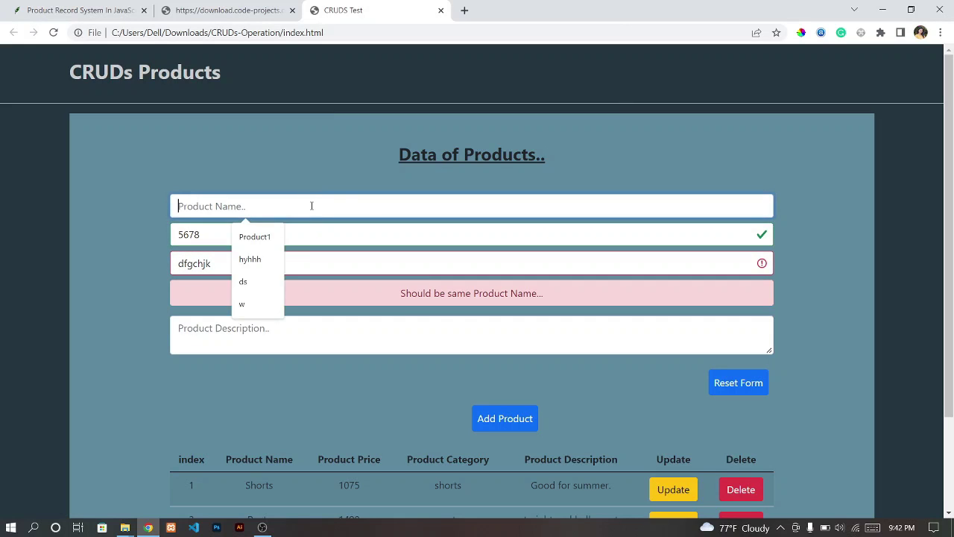
{"action": "type", "text": "rdtyguj"}
{"action": "left_click", "coordinate": [265, 354]}
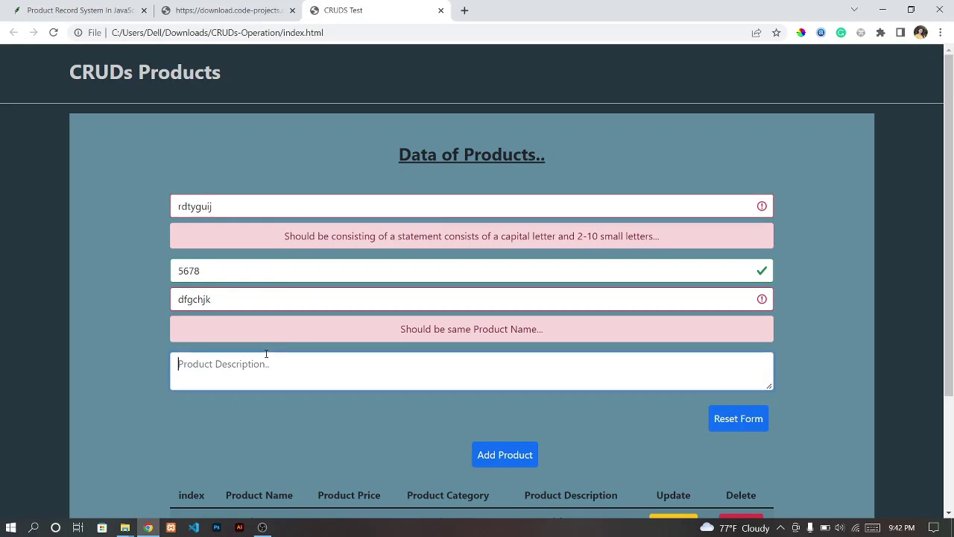
{"action": "type", "text": "fcgvhbjn"}
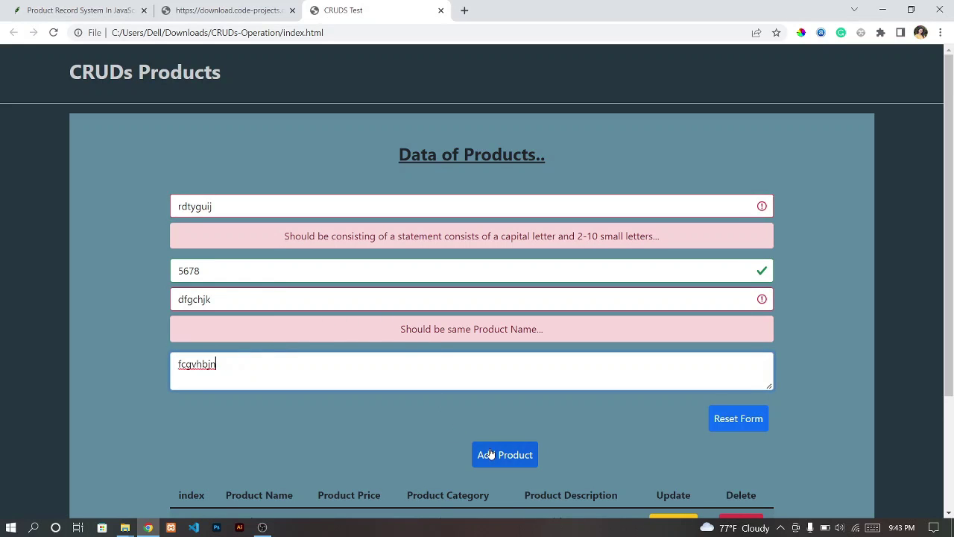
{"action": "left_click", "coordinate": [736, 428]}
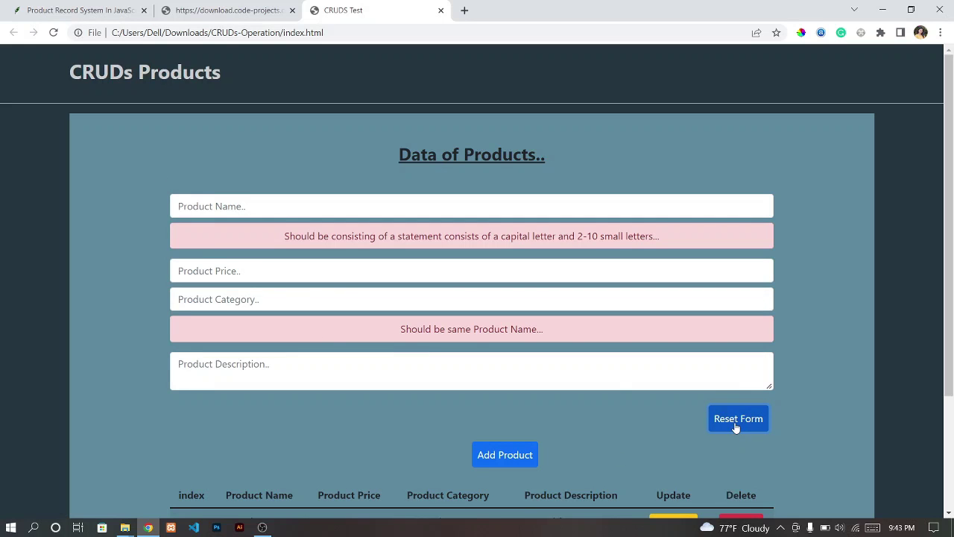
Step: Reload the page and start a new product with the name Product and price 5678
{"action": "left_click", "coordinate": [53, 33]}
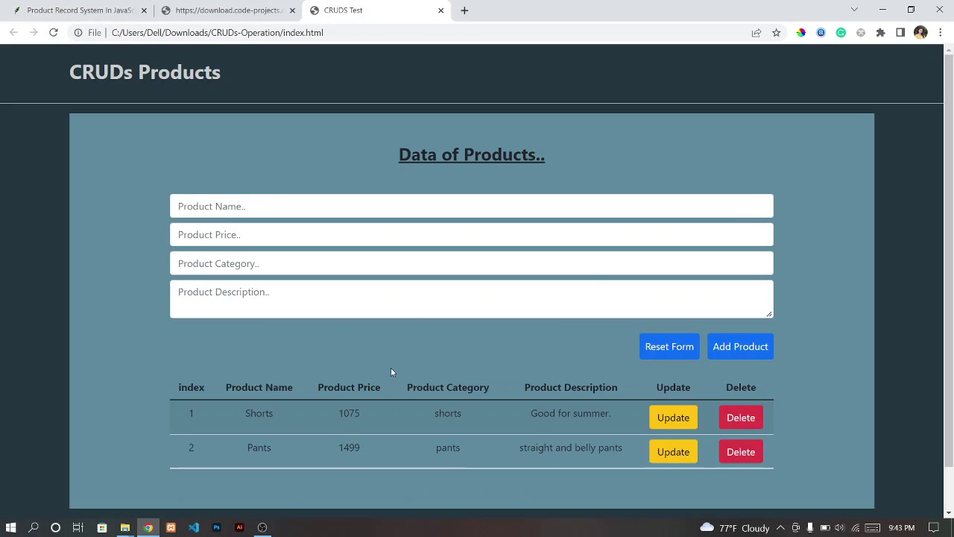
{"action": "scroll", "coordinate": [425, 365], "scroll_direction": "down", "scroll_amount": 1}
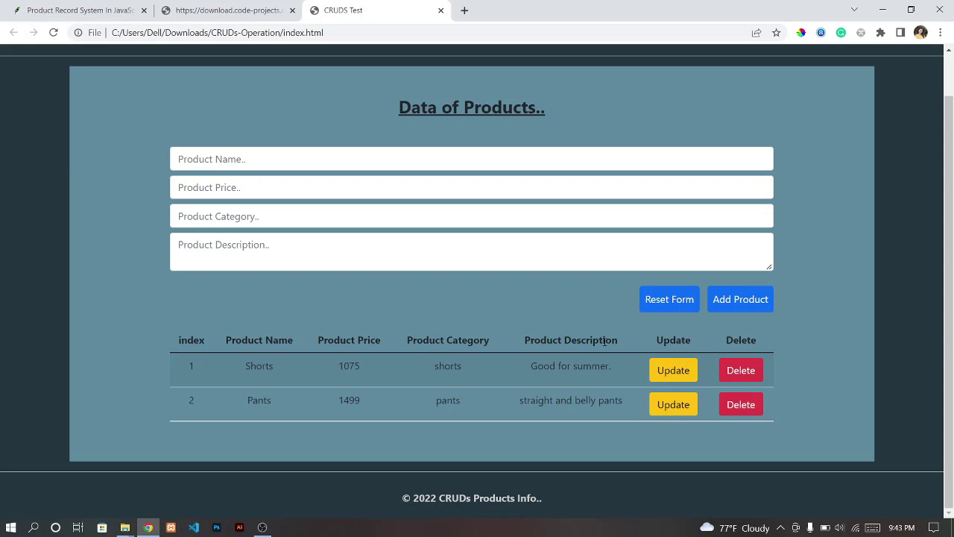
{"action": "left_click", "coordinate": [253, 163]}
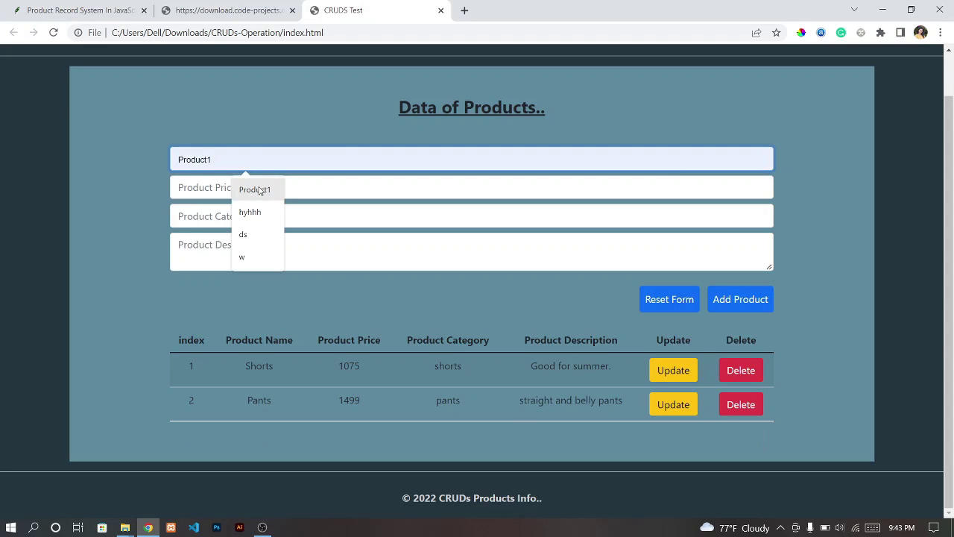
{"action": "left_click", "coordinate": [255, 189]}
{"action": "type", "text": "="}
{"action": "key", "text": "BackSpace"}
{"action": "key", "text": "BackSpace"}
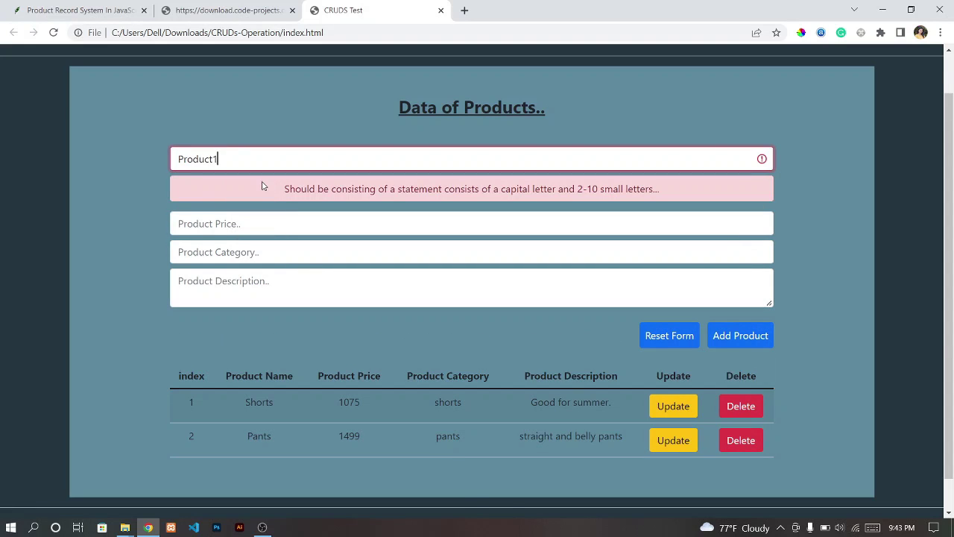
{"action": "left_click", "coordinate": [223, 188]}
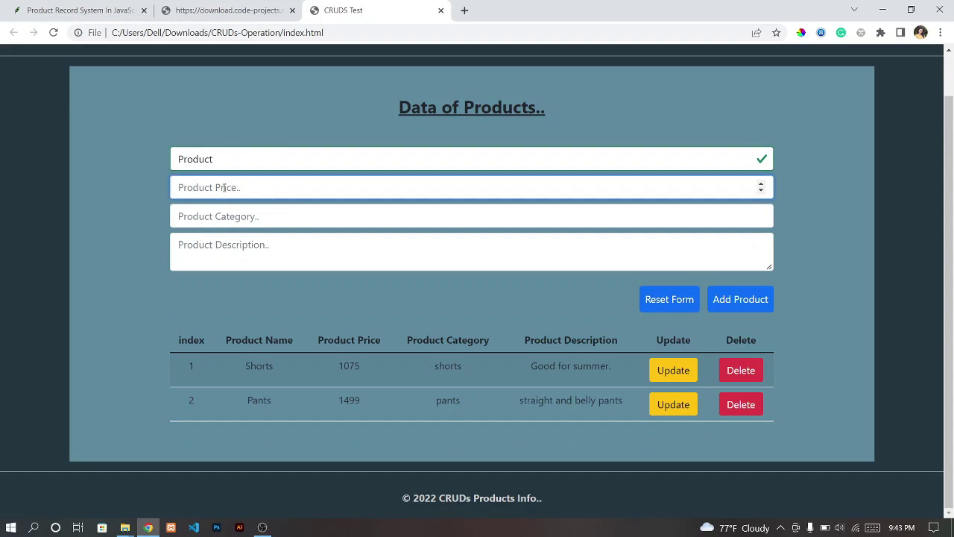
{"action": "type", "text": "5678"}
Step: Enter the category product and description "sdfxgchjk", and add the product to the table
{"action": "left_click", "coordinate": [216, 217]}
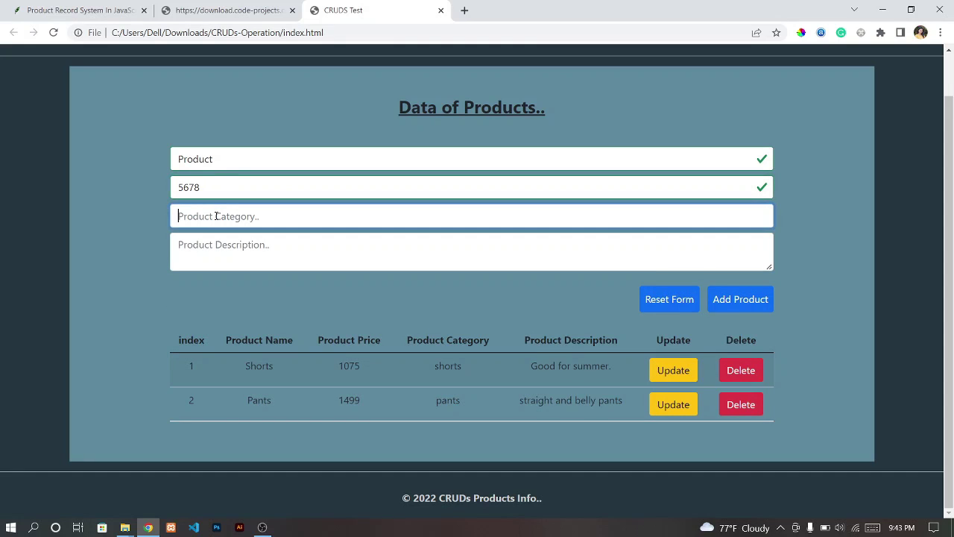
{"action": "type", "text": "pro"}
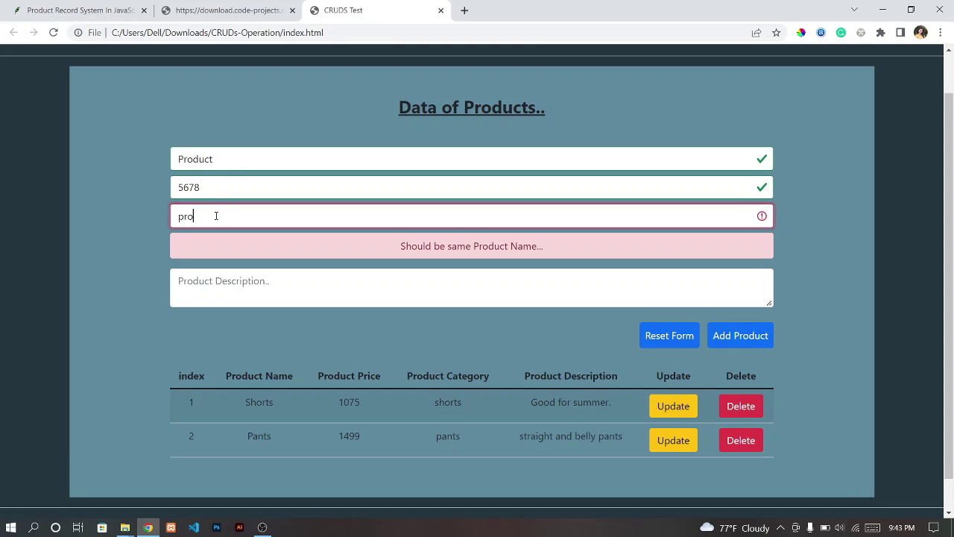
{"action": "type", "text": "duct"}
{"action": "left_click", "coordinate": [213, 238]}
{"action": "type", "text": "sdfxgchjk"}
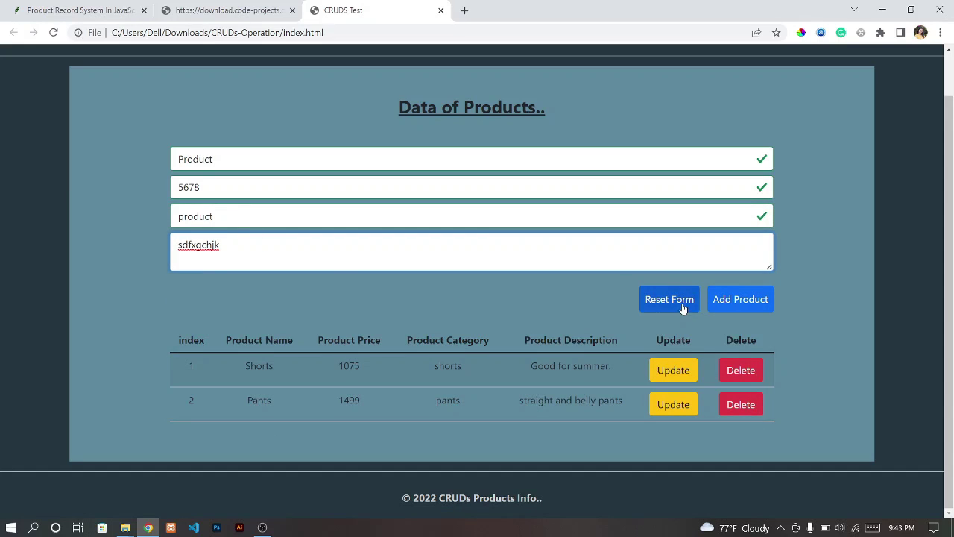
{"action": "left_click", "coordinate": [720, 301]}
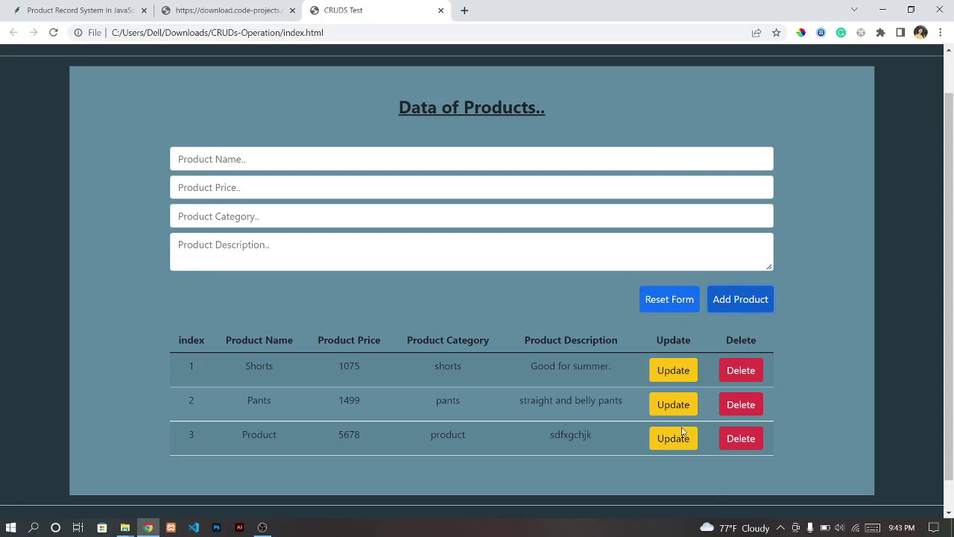
Step: Delete the entry named Product from the table and clear the form by resetting and reloading the page
{"action": "left_click", "coordinate": [731, 442]}
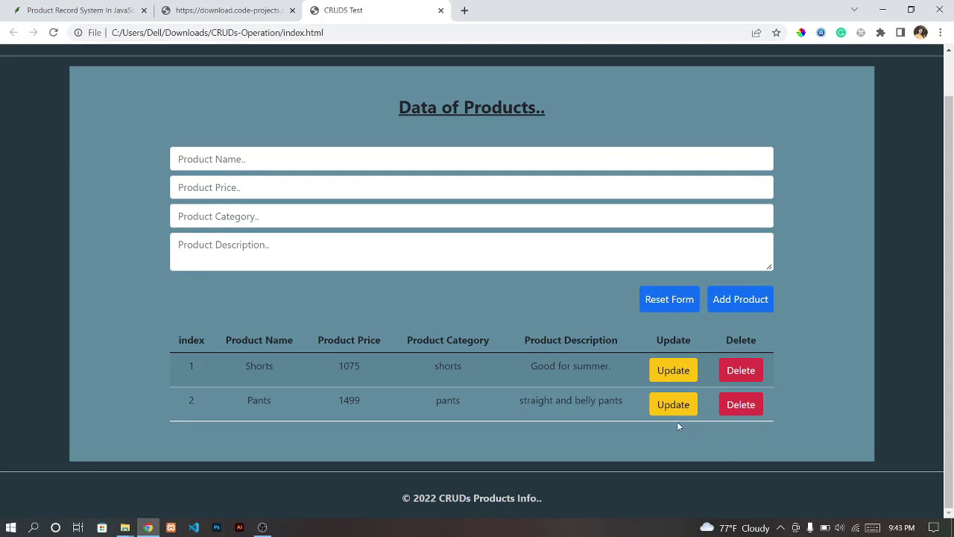
{"action": "left_click", "coordinate": [665, 298]}
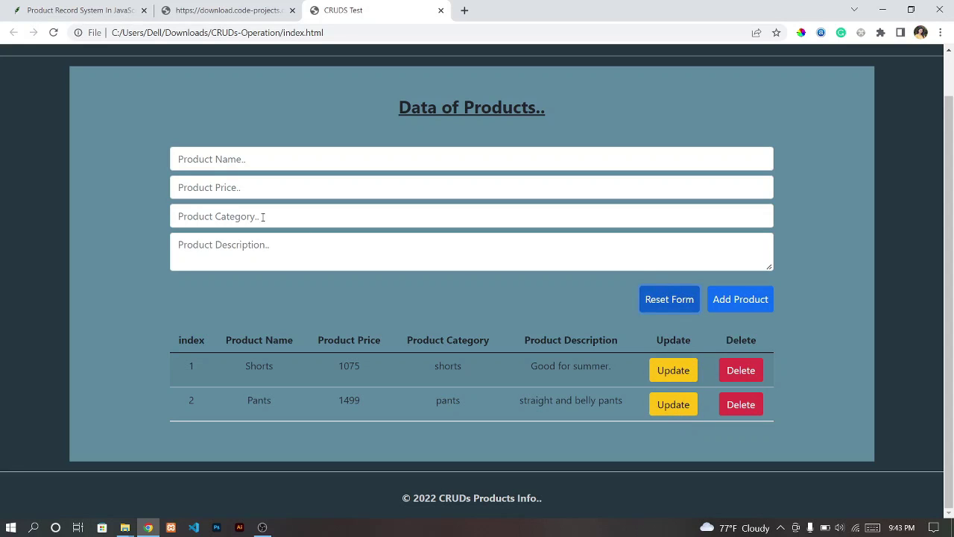
{"action": "left_click", "coordinate": [53, 33]}
Step: Start a new product with the capitalized name Gown and price 2400
{"action": "left_click", "coordinate": [264, 158]}
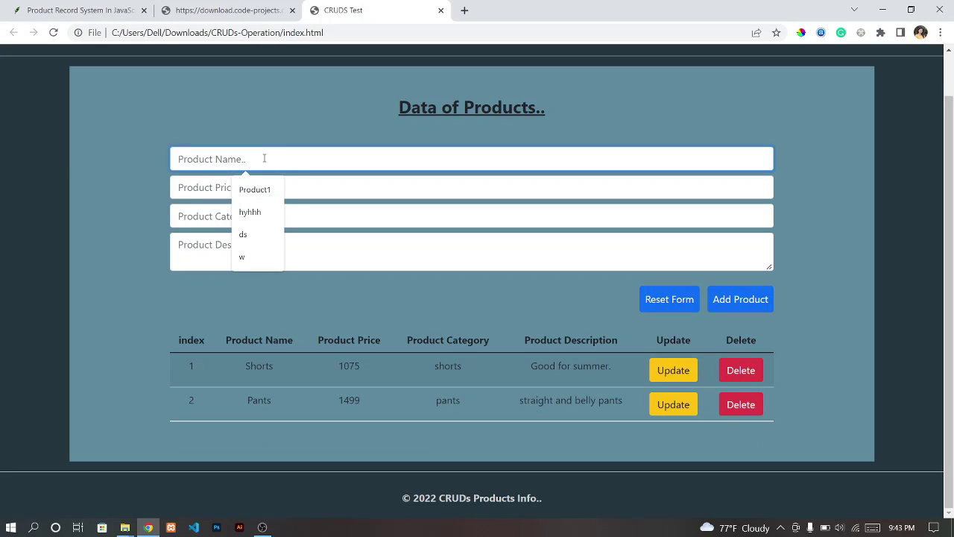
{"action": "type", "text": "gown"}
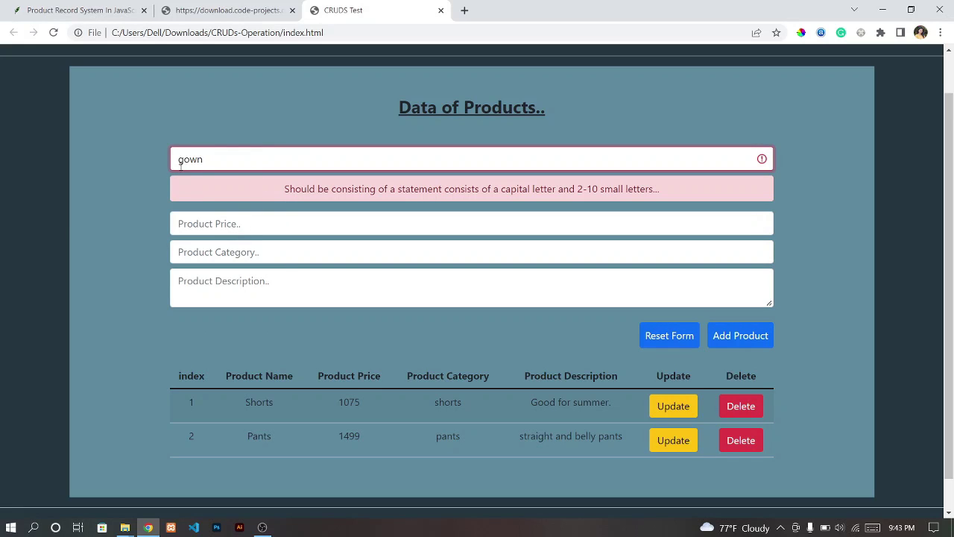
{"action": "key", "text": "Delete"}
{"action": "type", "text": "G"}
{"action": "left_click", "coordinate": [180, 187]}
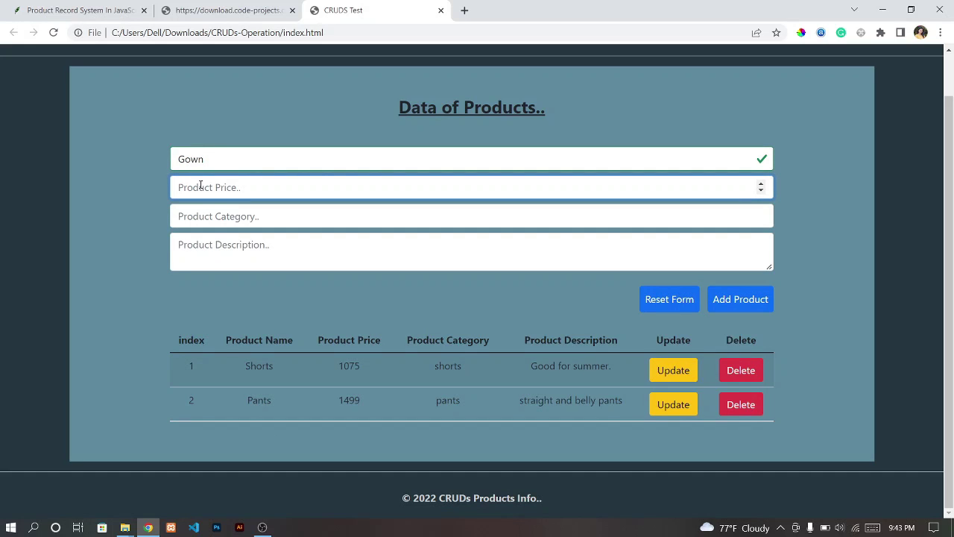
{"action": "type", "text": "24"}
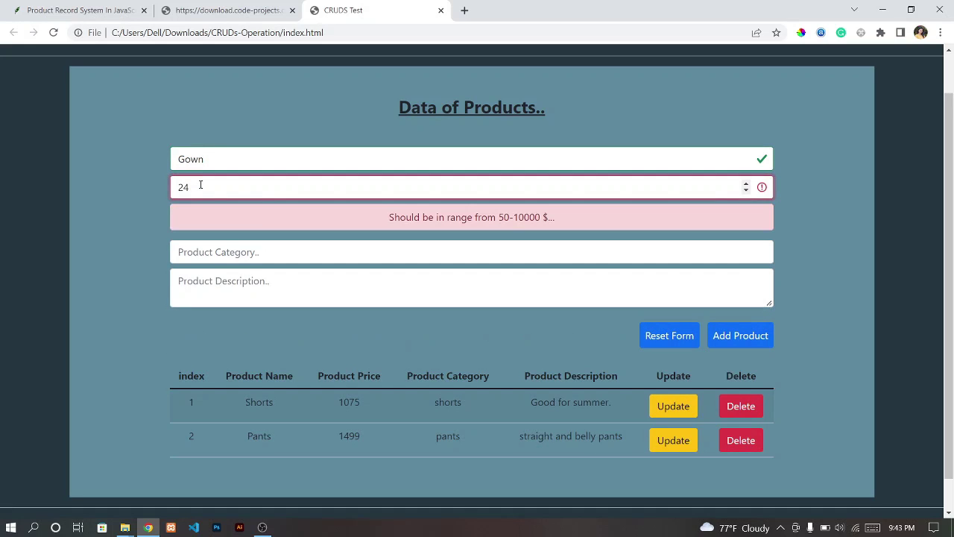
{"action": "type", "text": "00"}
Step: Enter the category gown and description "sdgfhjk", and add the product to the table
{"action": "left_click", "coordinate": [199, 214]}
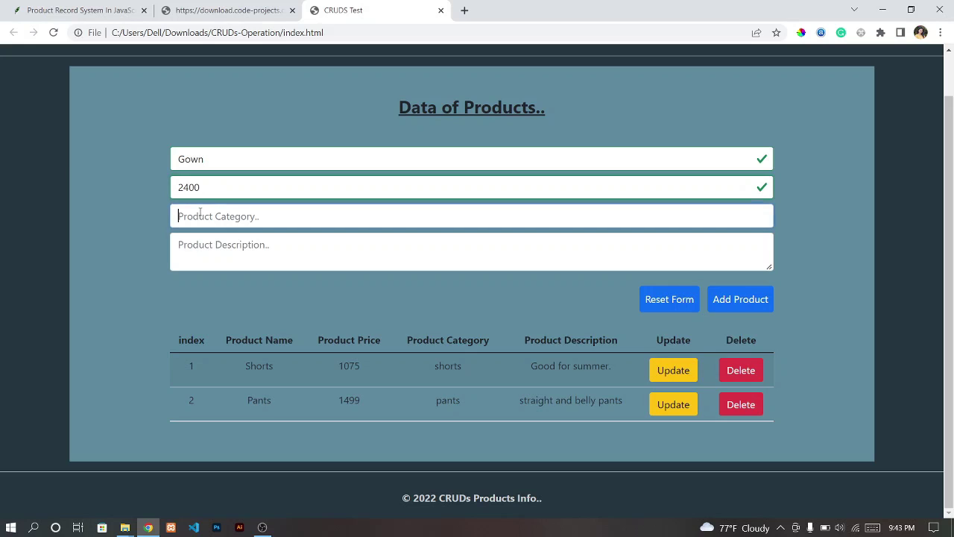
{"action": "type", "text": "gown"}
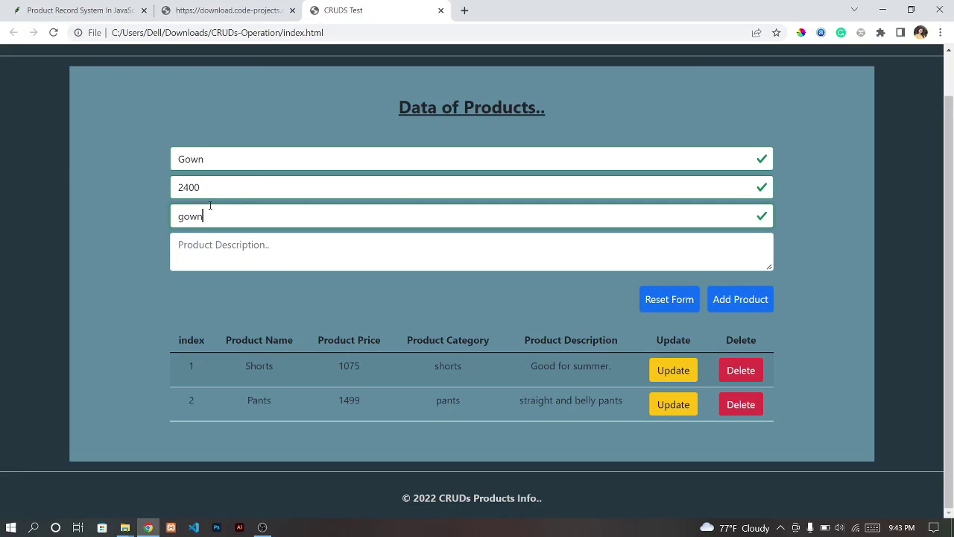
{"action": "left_click", "coordinate": [207, 252]}
{"action": "type", "text": "sdgfhjk"}
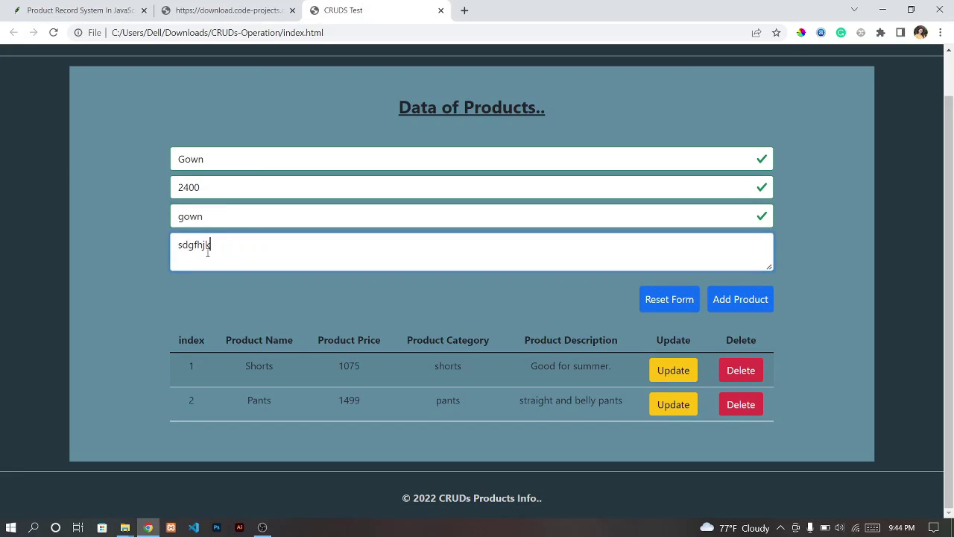
{"action": "left_click", "coordinate": [739, 299]}
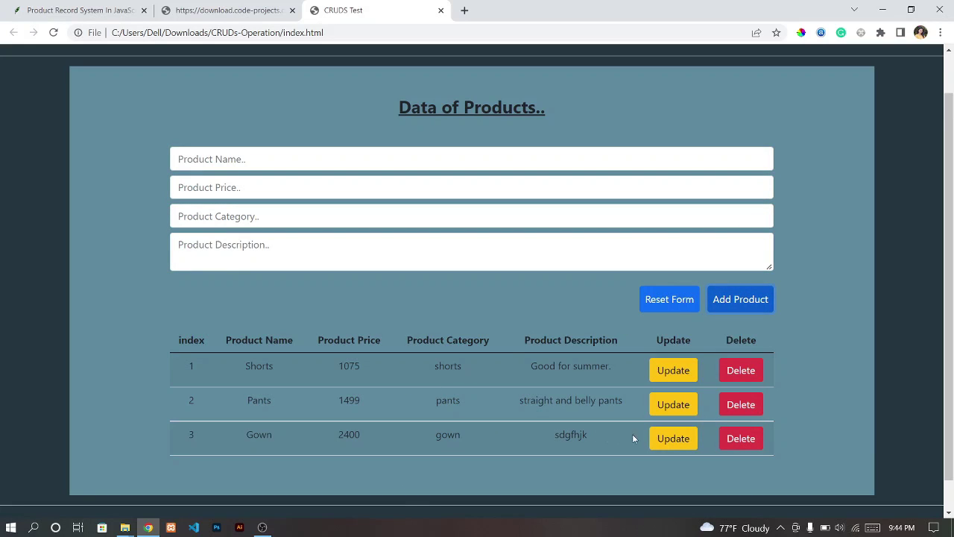
Step: Update the Gown product's description to "long and slit style"
{"action": "left_click", "coordinate": [673, 438]}
{"action": "double_click", "coordinate": [214, 252]}
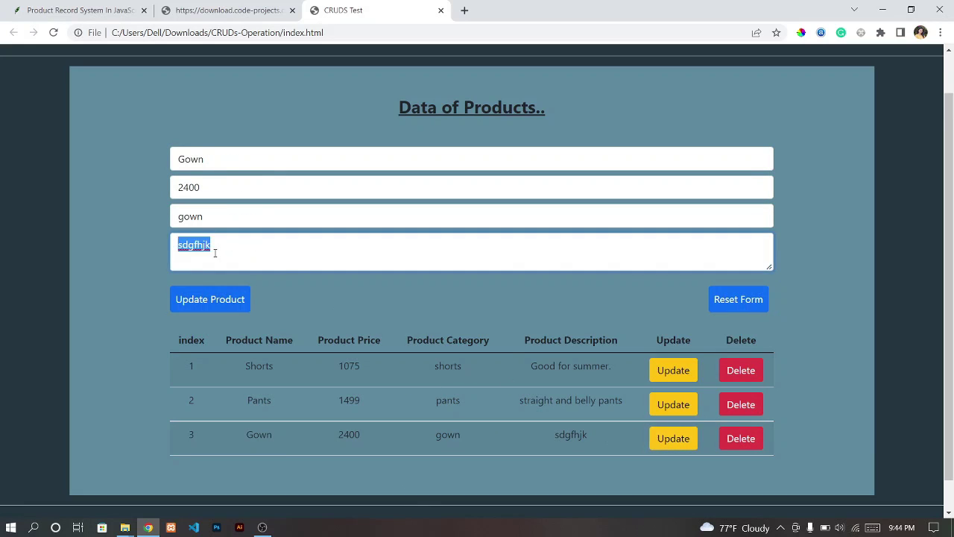
{"action": "key", "text": "BackSpace"}
{"action": "type", "text": "long "}
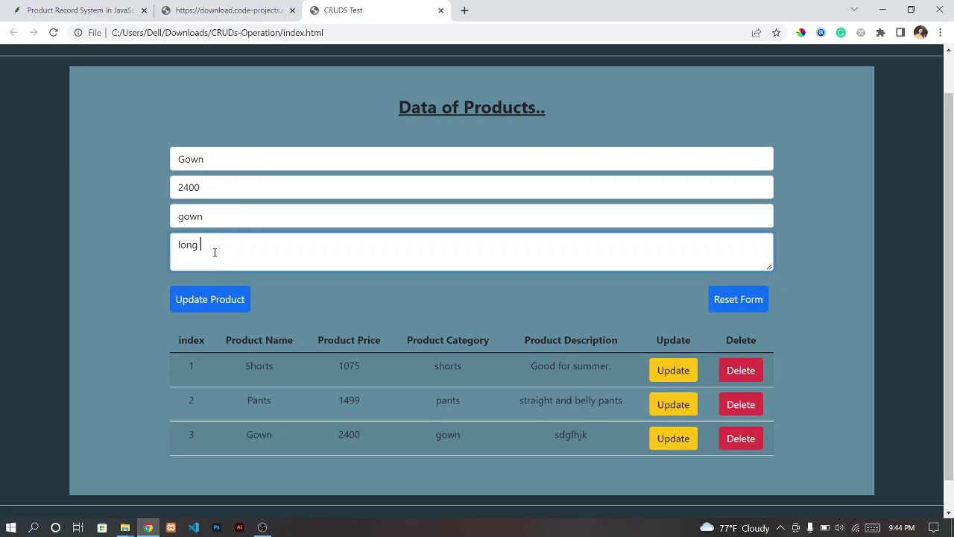
{"action": "type", "text": "and slit style"}
{"action": "left_click", "coordinate": [218, 302]}
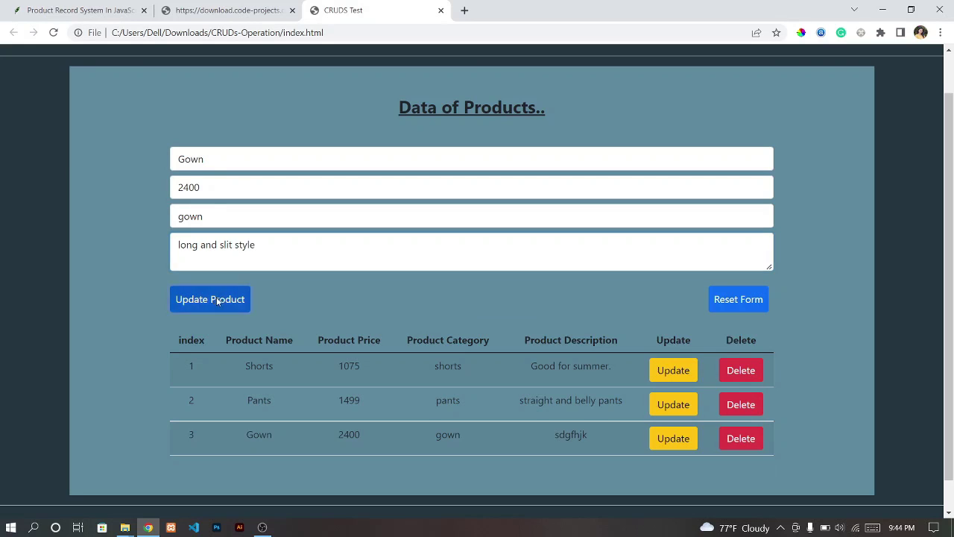
{"action": "scroll", "coordinate": [587, 411], "scroll_direction": "down", "scroll_amount": 1}
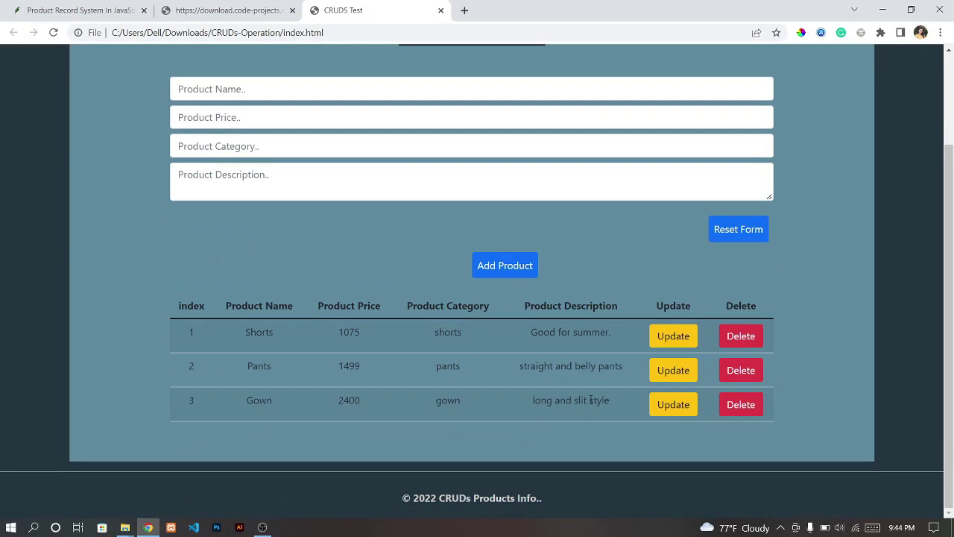
Step: Try twice to add a product with an empty form, dismissing the alert and resetting the form each time, with a page reload in between
{"action": "scroll", "coordinate": [591, 399], "scroll_direction": "up", "scroll_amount": 2}
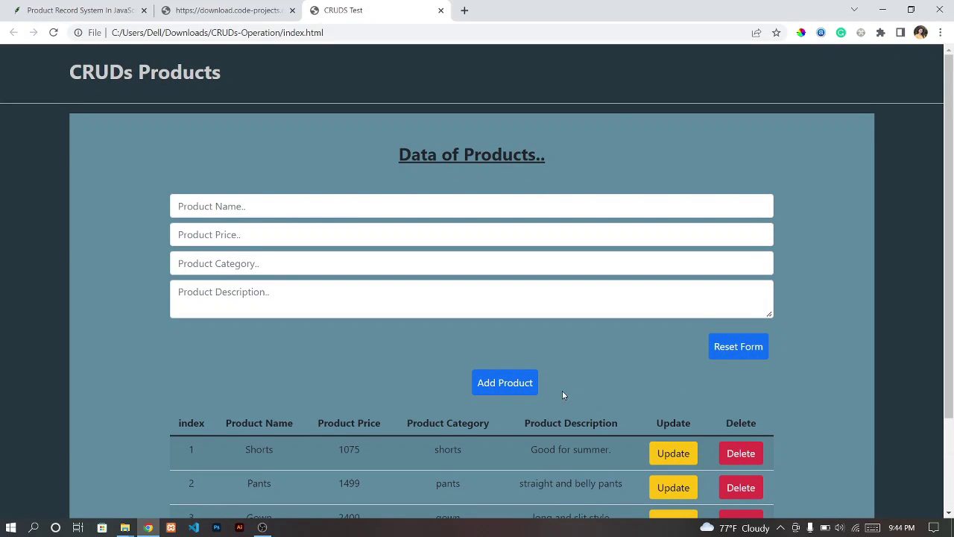
{"action": "left_click", "coordinate": [507, 389]}
{"action": "left_click", "coordinate": [589, 96]}
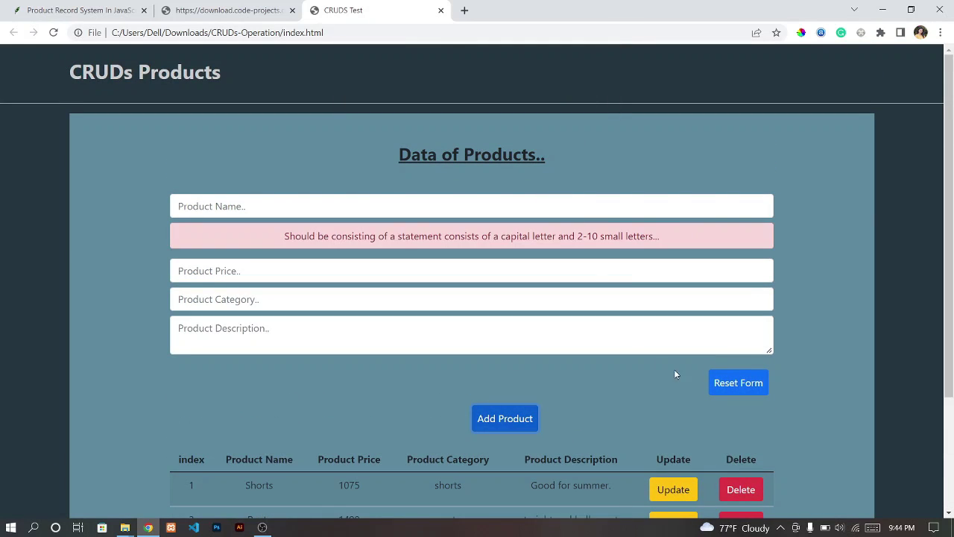
{"action": "left_click", "coordinate": [715, 385]}
{"action": "left_click", "coordinate": [53, 32]}
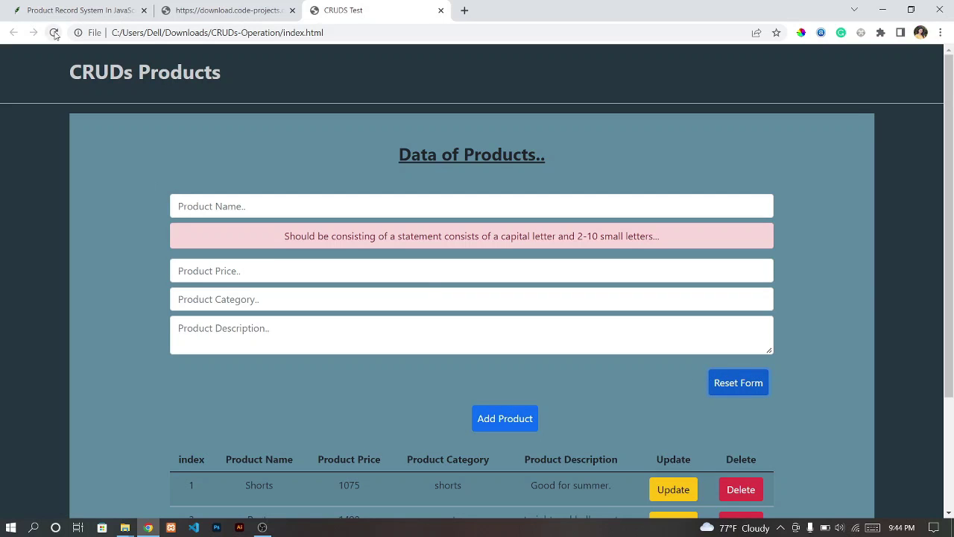
{"action": "left_click", "coordinate": [734, 346]}
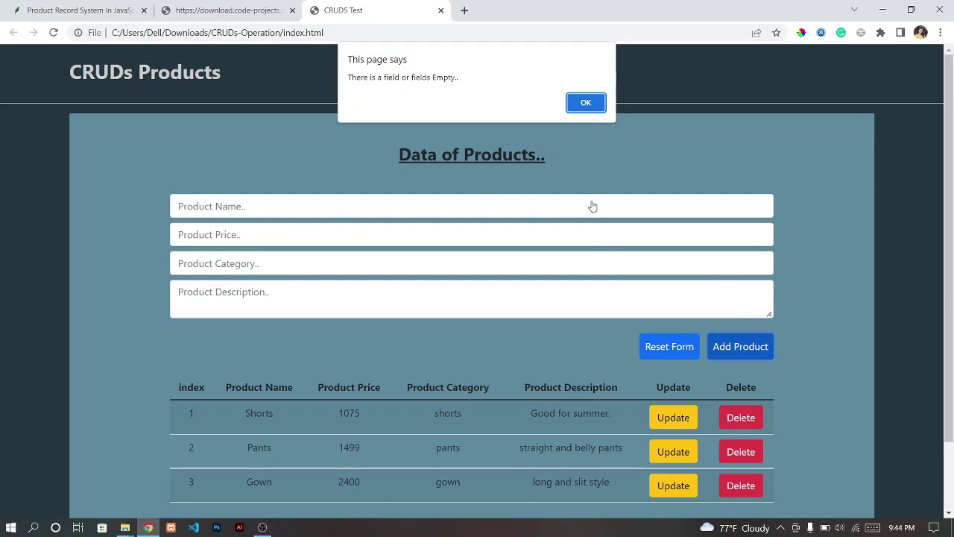
{"action": "left_click", "coordinate": [588, 100]}
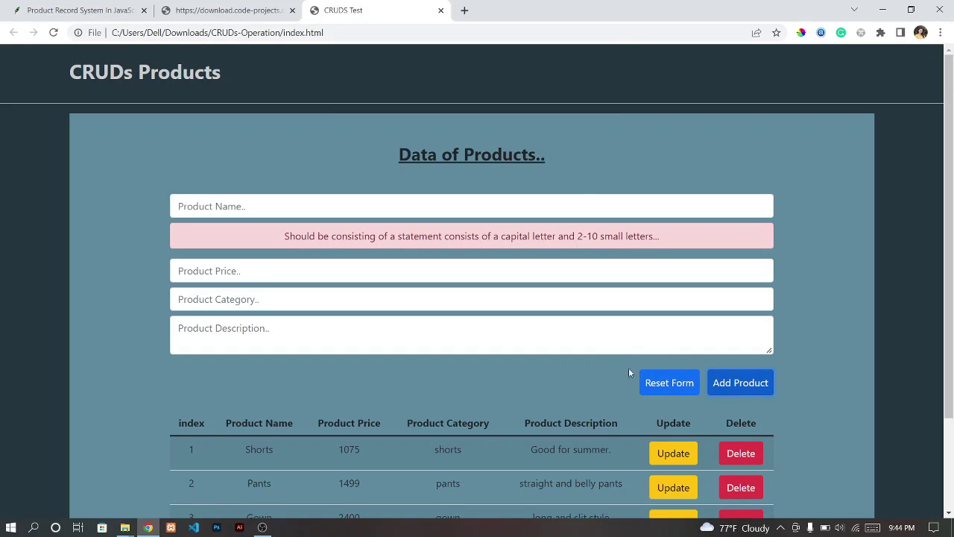
{"action": "left_click", "coordinate": [647, 388]}
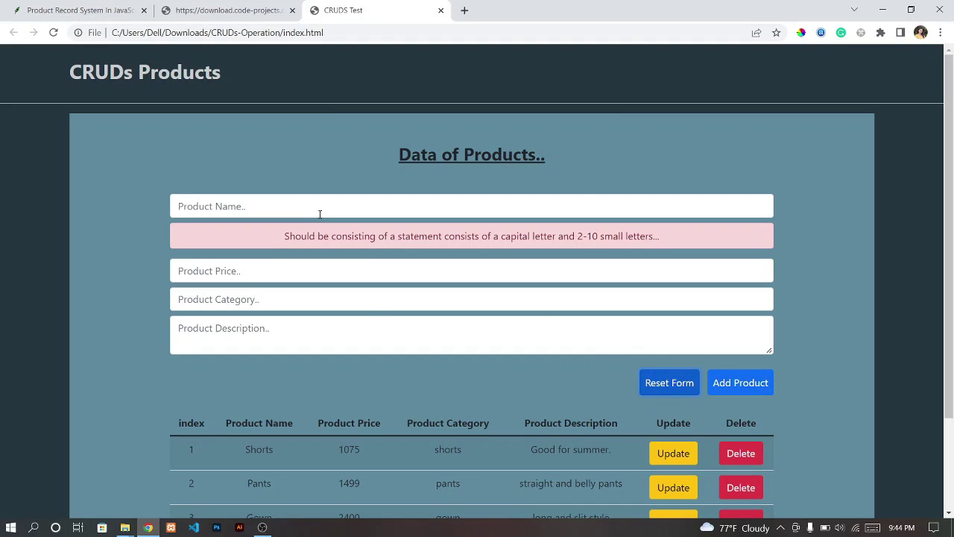
Step: Open the Pants product for updating and submit it without changing any field
{"action": "scroll", "coordinate": [369, 323], "scroll_direction": "down", "scroll_amount": 3}
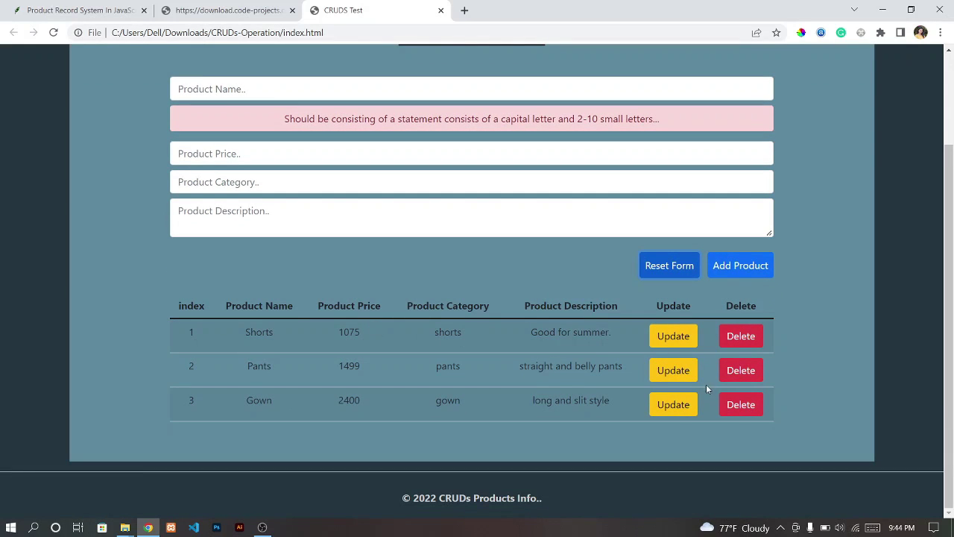
{"action": "left_click", "coordinate": [655, 368]}
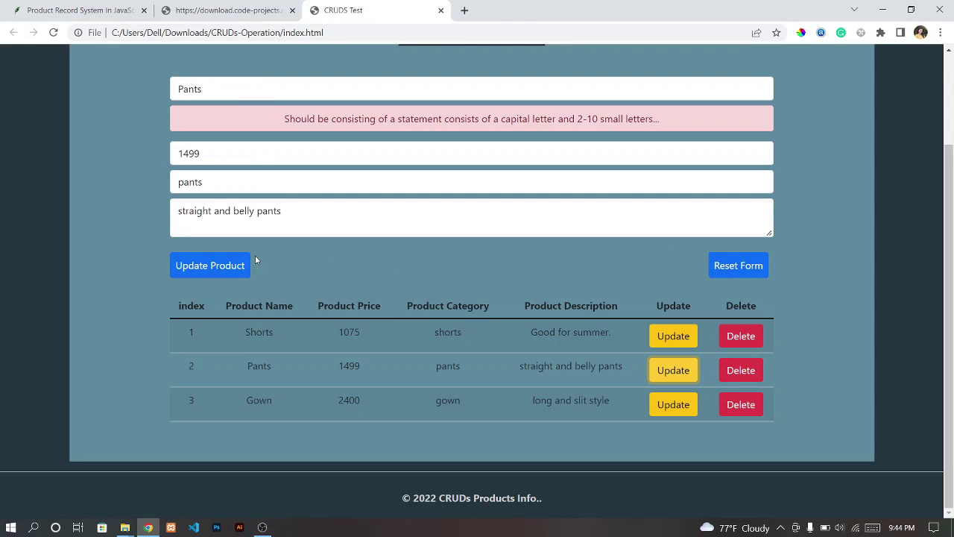
{"action": "left_click", "coordinate": [208, 269]}
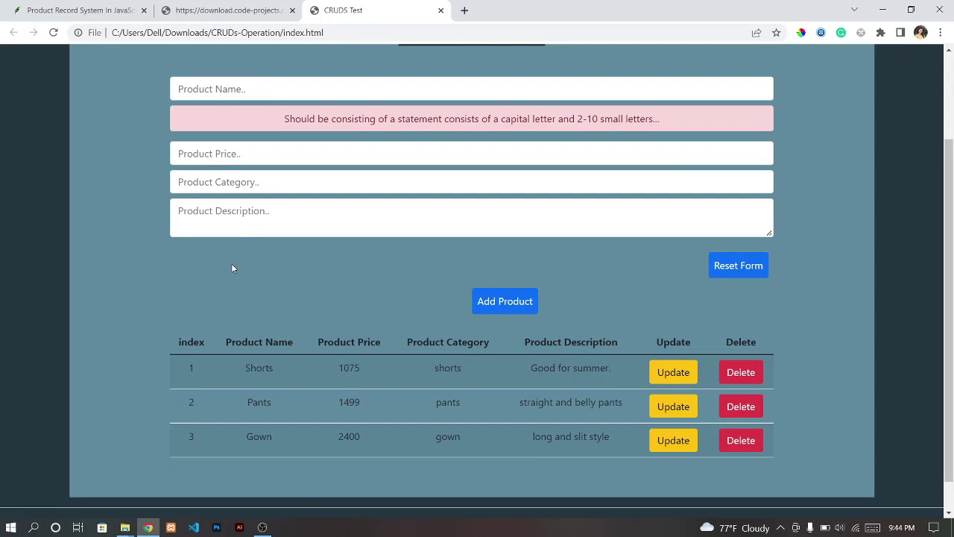
Step: Set the Pants product's price to 1199 and save the update
{"action": "left_click", "coordinate": [671, 406]}
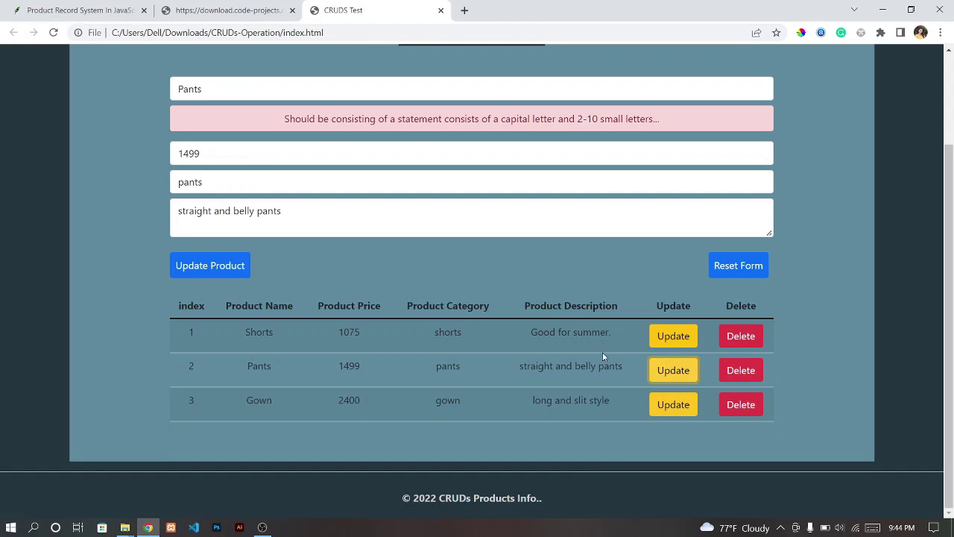
{"action": "left_click", "coordinate": [184, 153]}
{"action": "key", "text": "Delete"}
{"action": "type", "text": "1"}
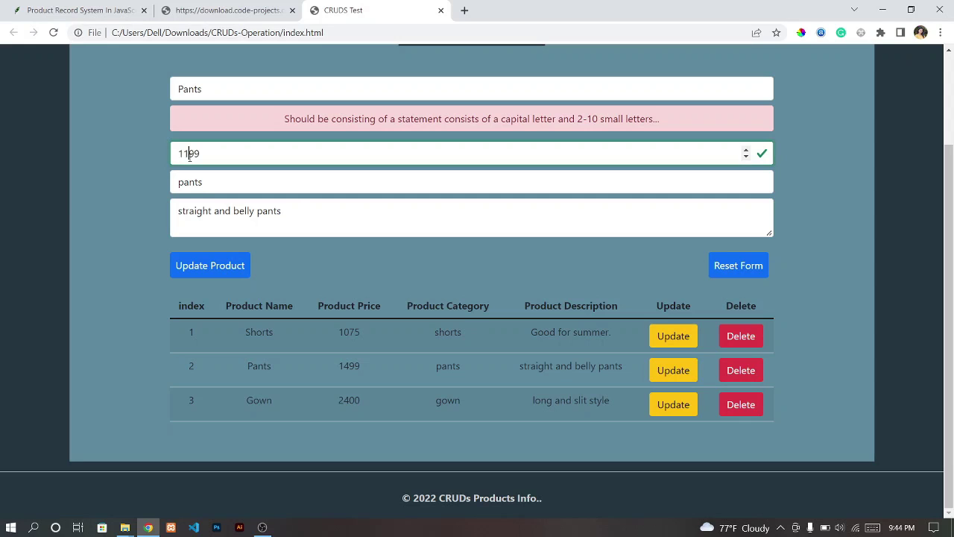
{"action": "left_click", "coordinate": [217, 272]}
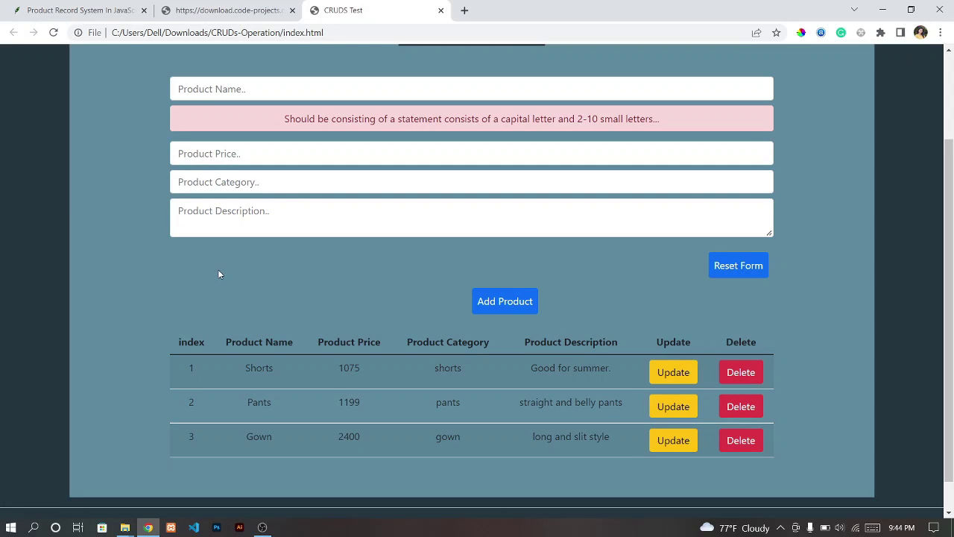
{"action": "scroll", "coordinate": [278, 323], "scroll_direction": "up", "scroll_amount": 2}
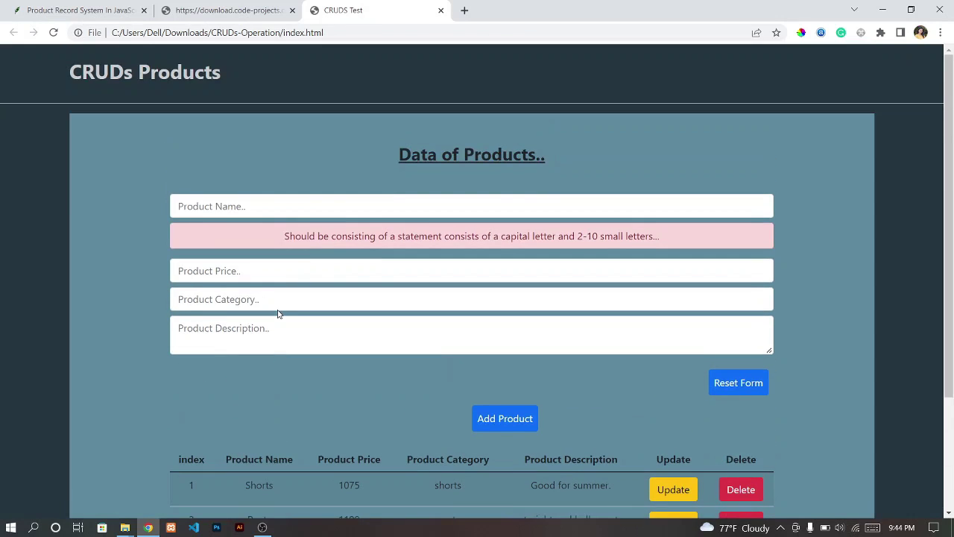
{"action": "left_click", "coordinate": [262, 527]}
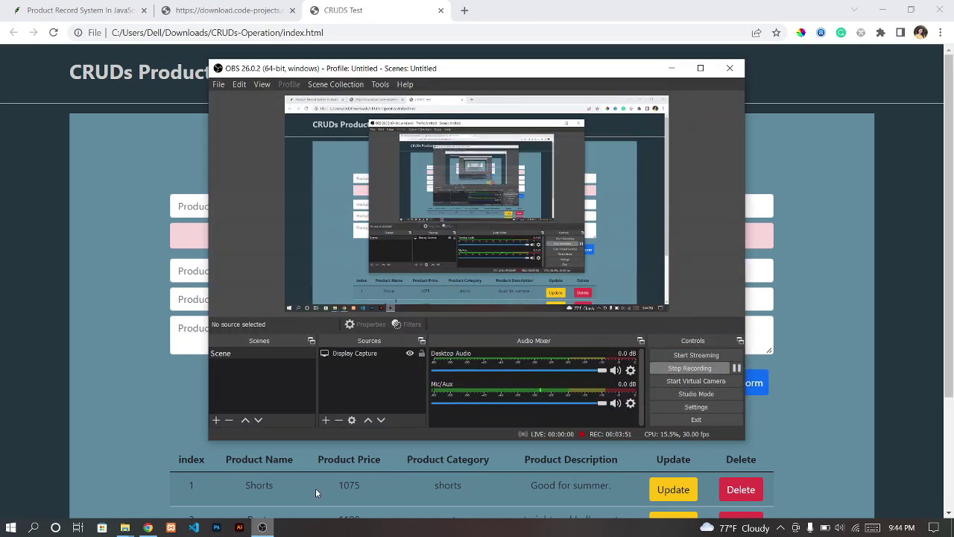